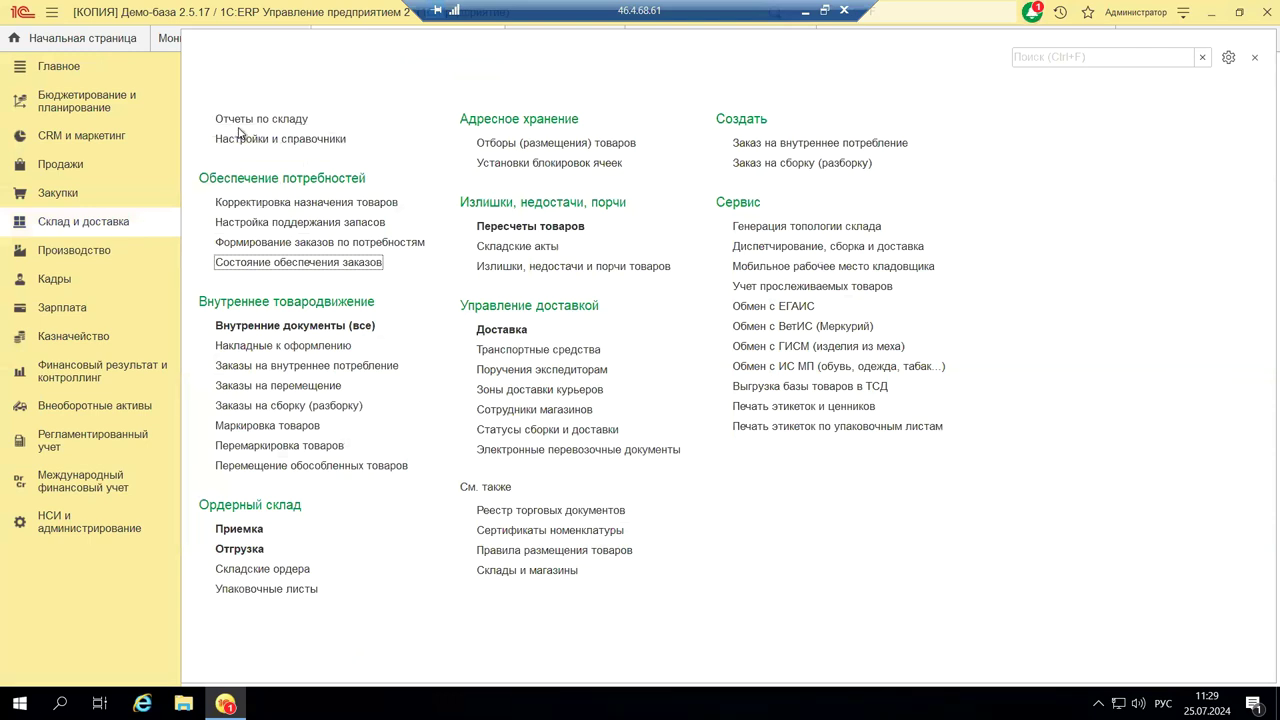
Generate the warehouse report «Остатки и доступность товаров» with «Показать обособленные товары» turned off.
left_click(246, 120)
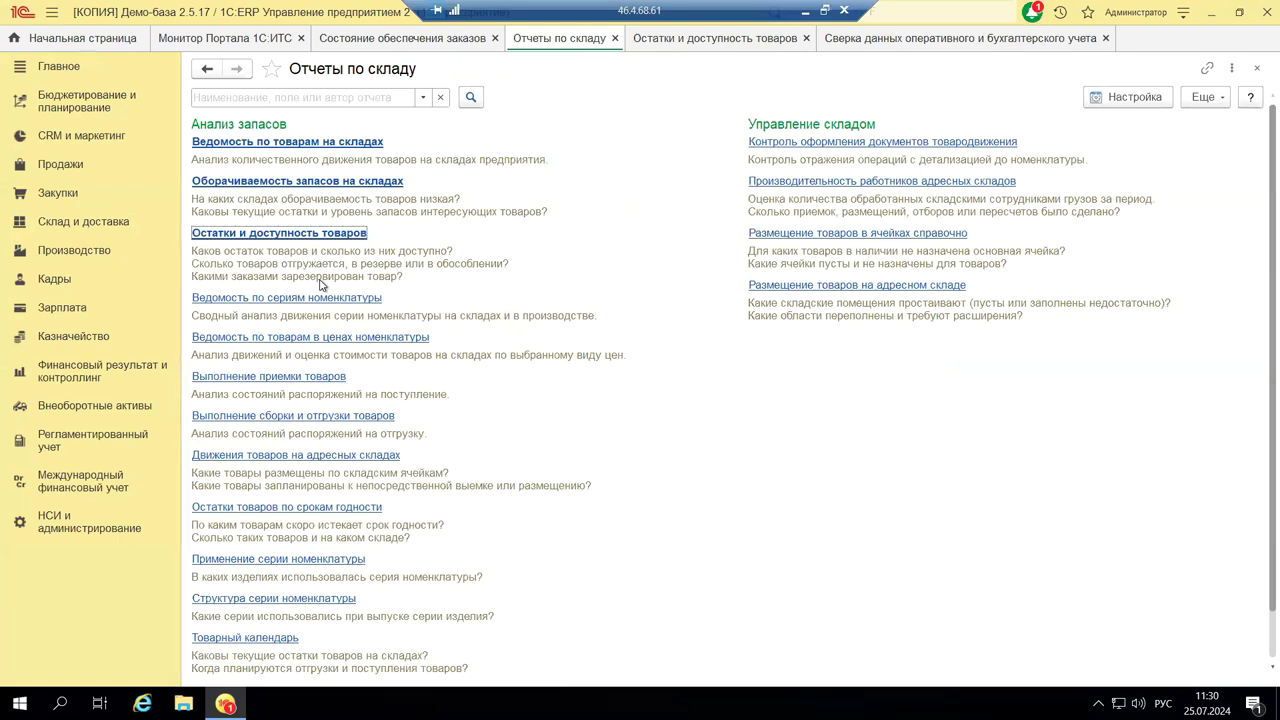
left_click(271, 234)
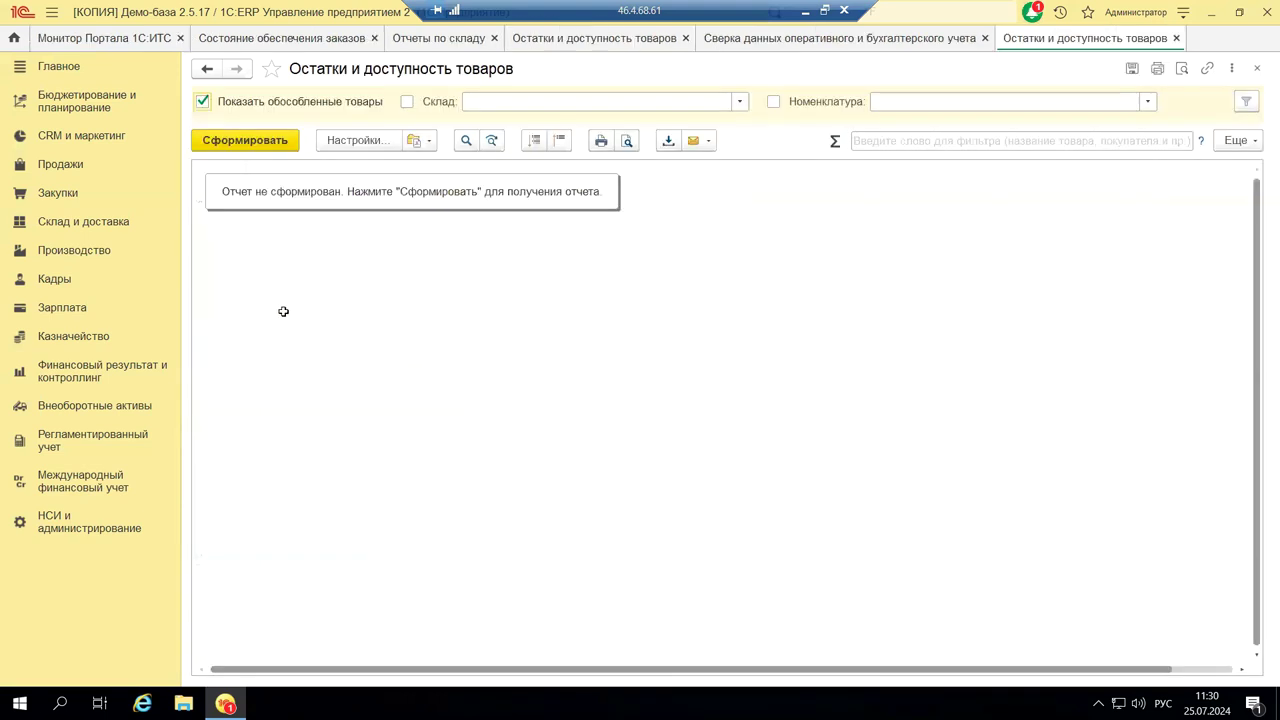
left_click(203, 103)
left_click(278, 144)
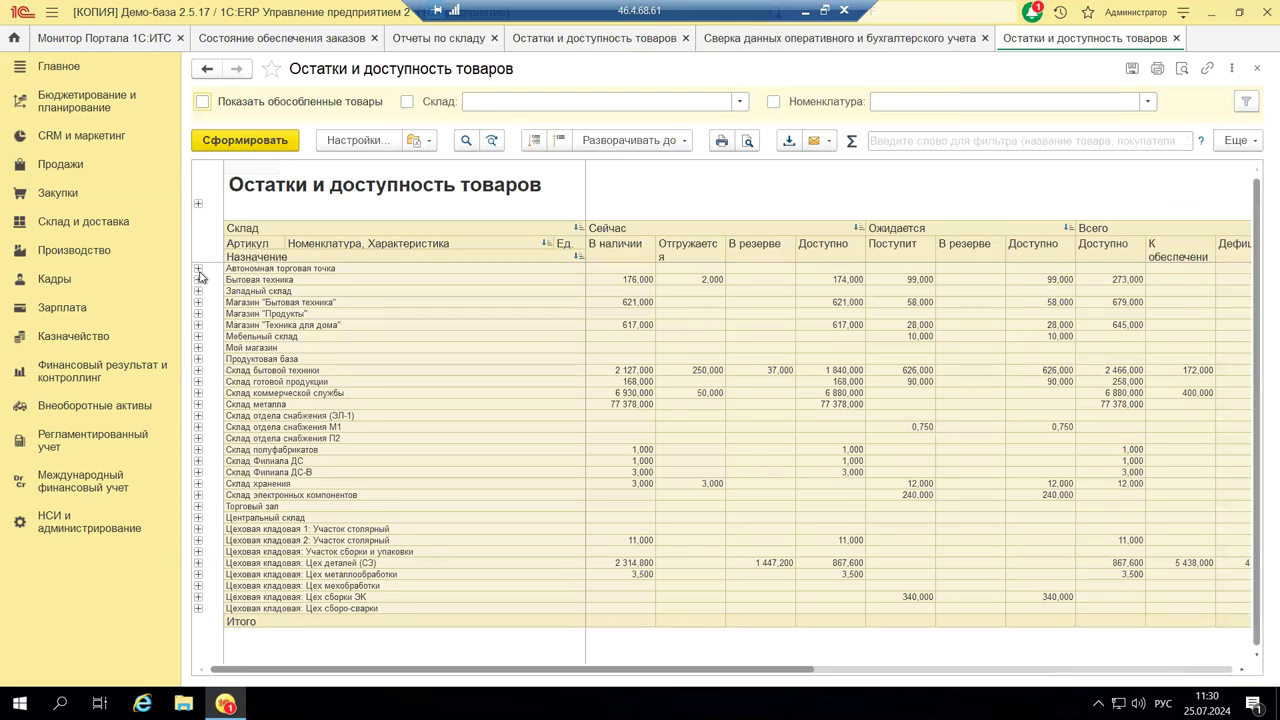
Expand the «Бытовая техника» warehouse in the report and review its item rows across the «Сейчас», «Ожидается» and «Всего» columns.
left_click(198, 280)
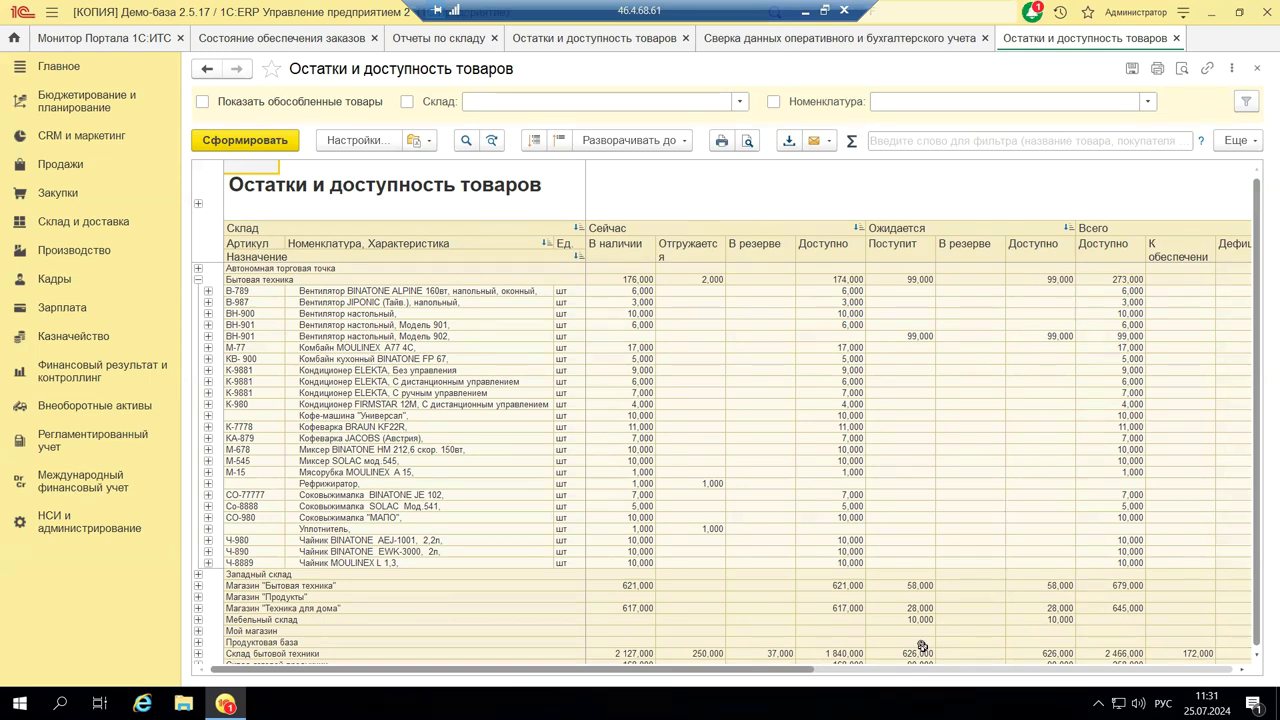
left_click_drag(768, 674, 965, 678)
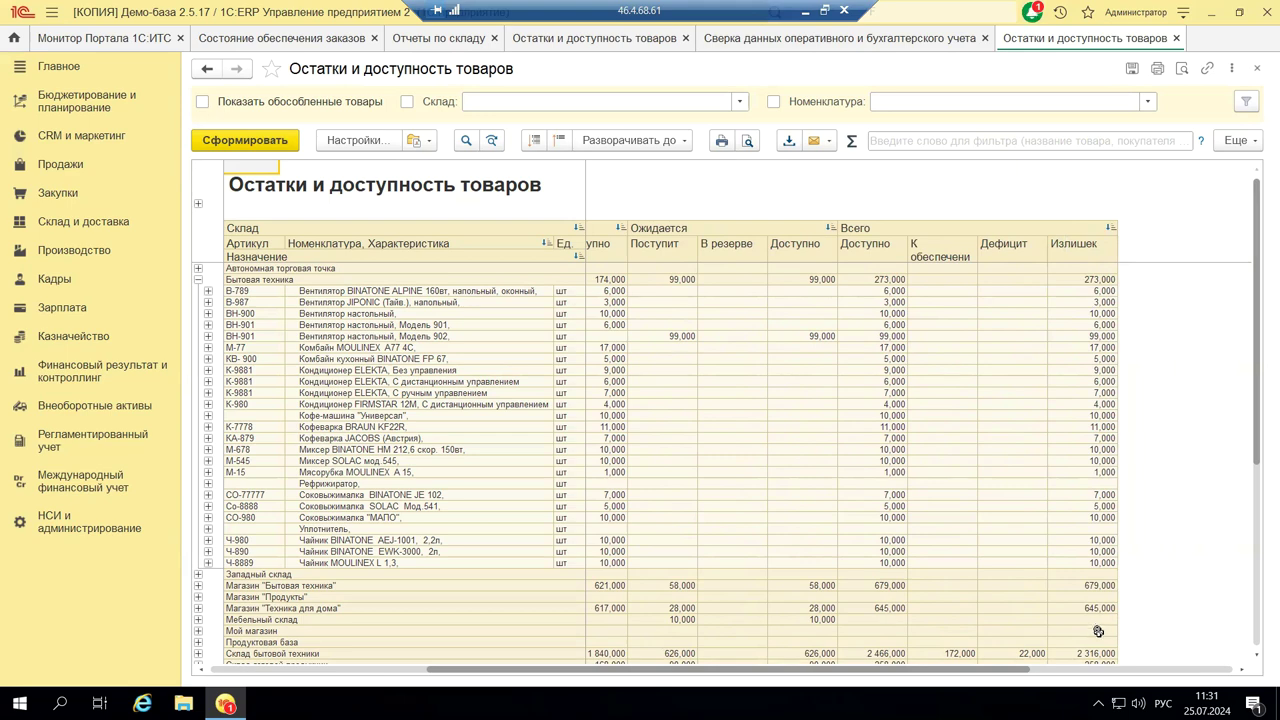
scroll(1098, 631, "down", 5)
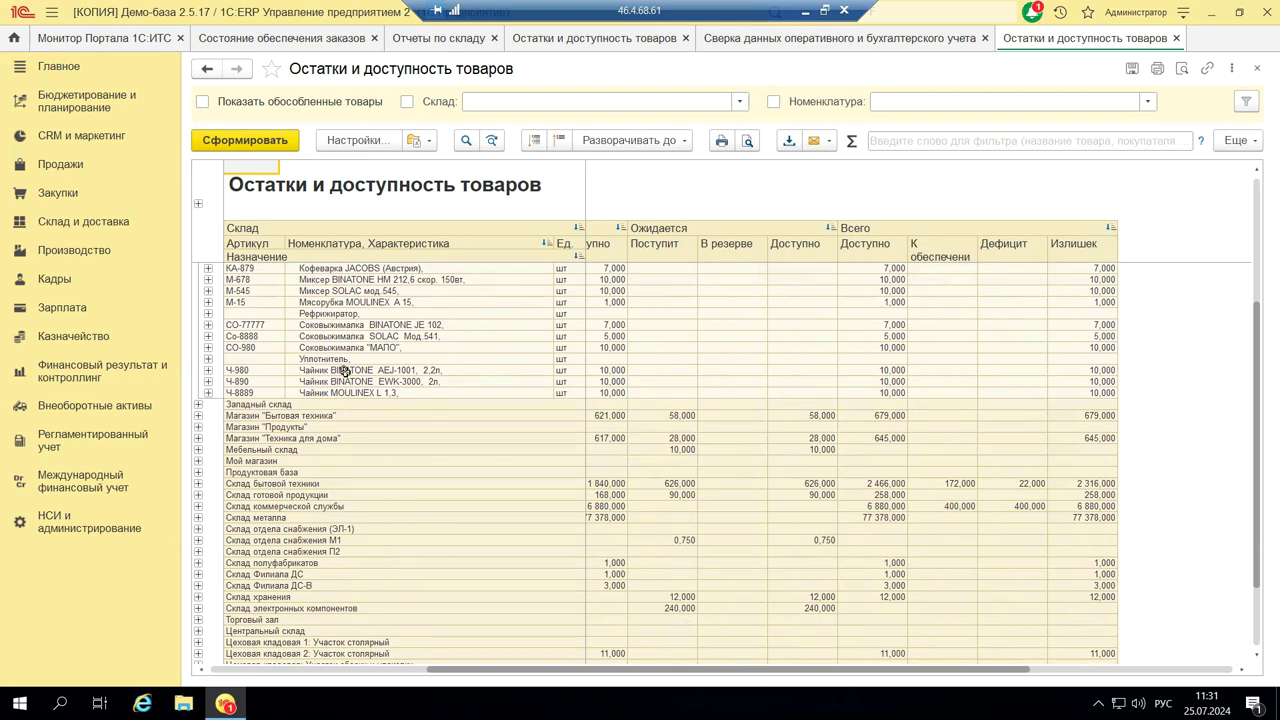
left_click_drag(1015, 670, 472, 673)
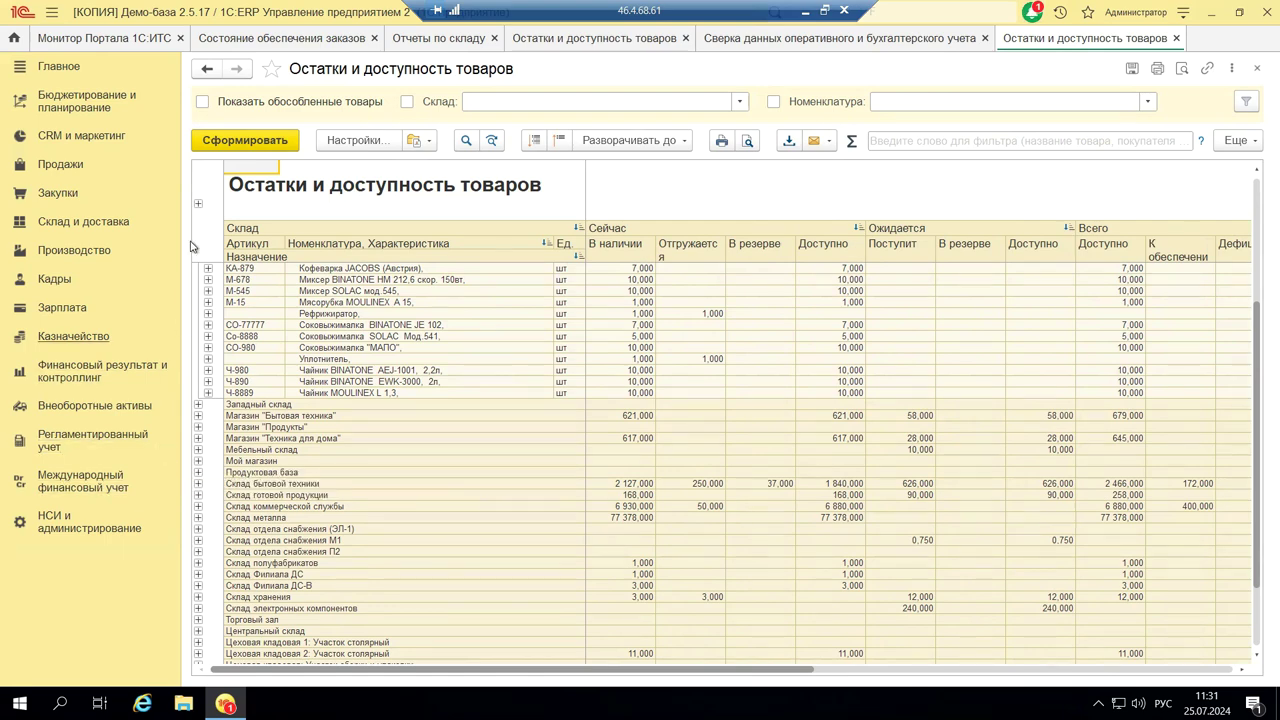
View the report's settings in the «Расширенный» mode, including the filter parameters, and close them without changes.
left_click(336, 143)
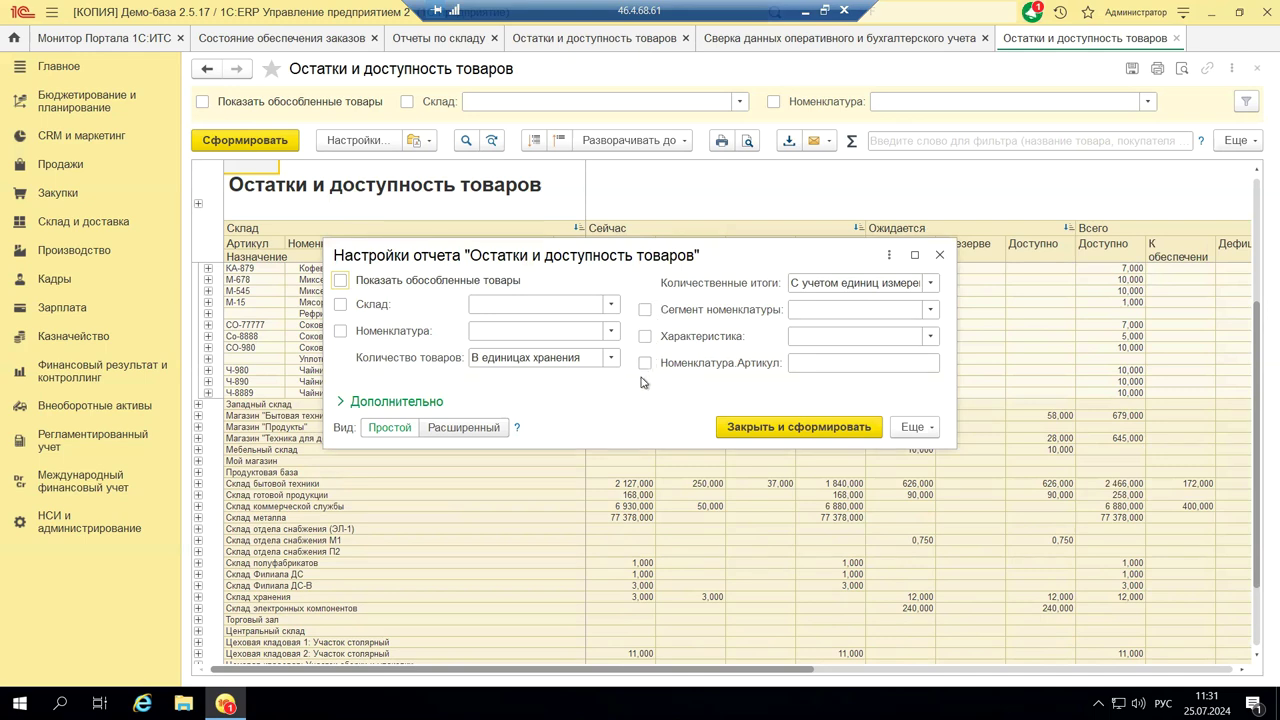
left_click(480, 430)
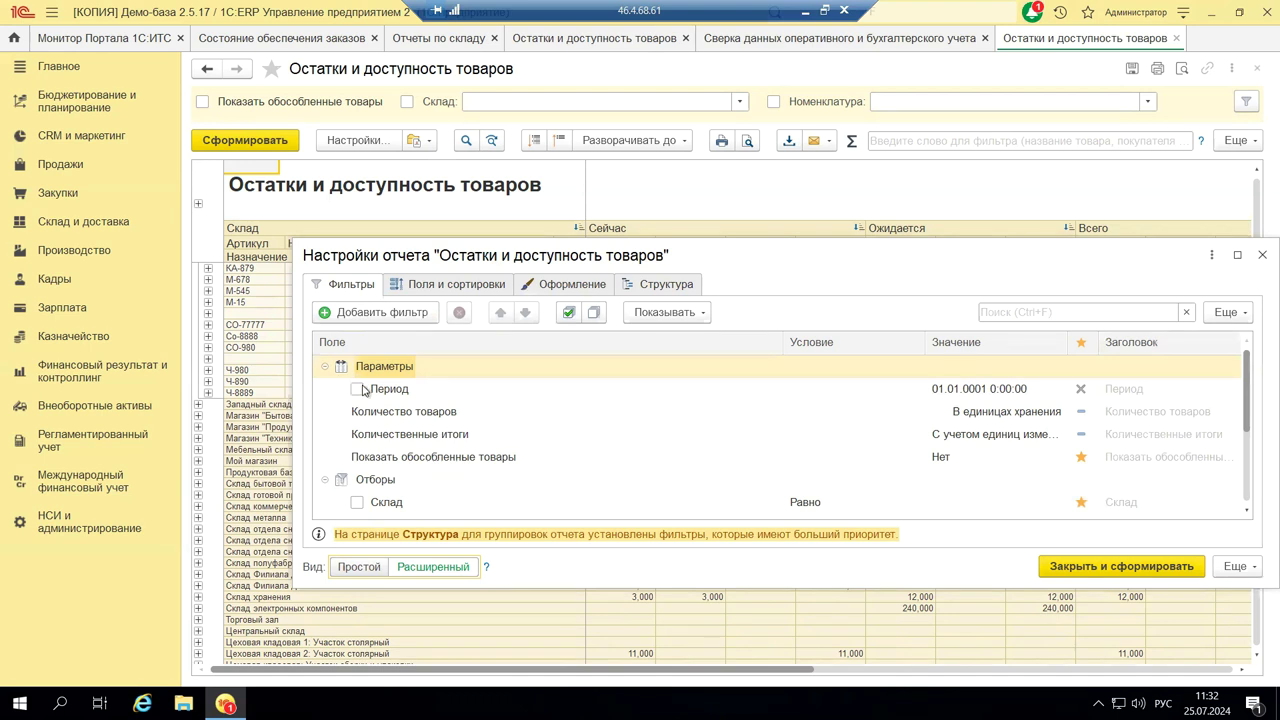
left_click(1261, 256)
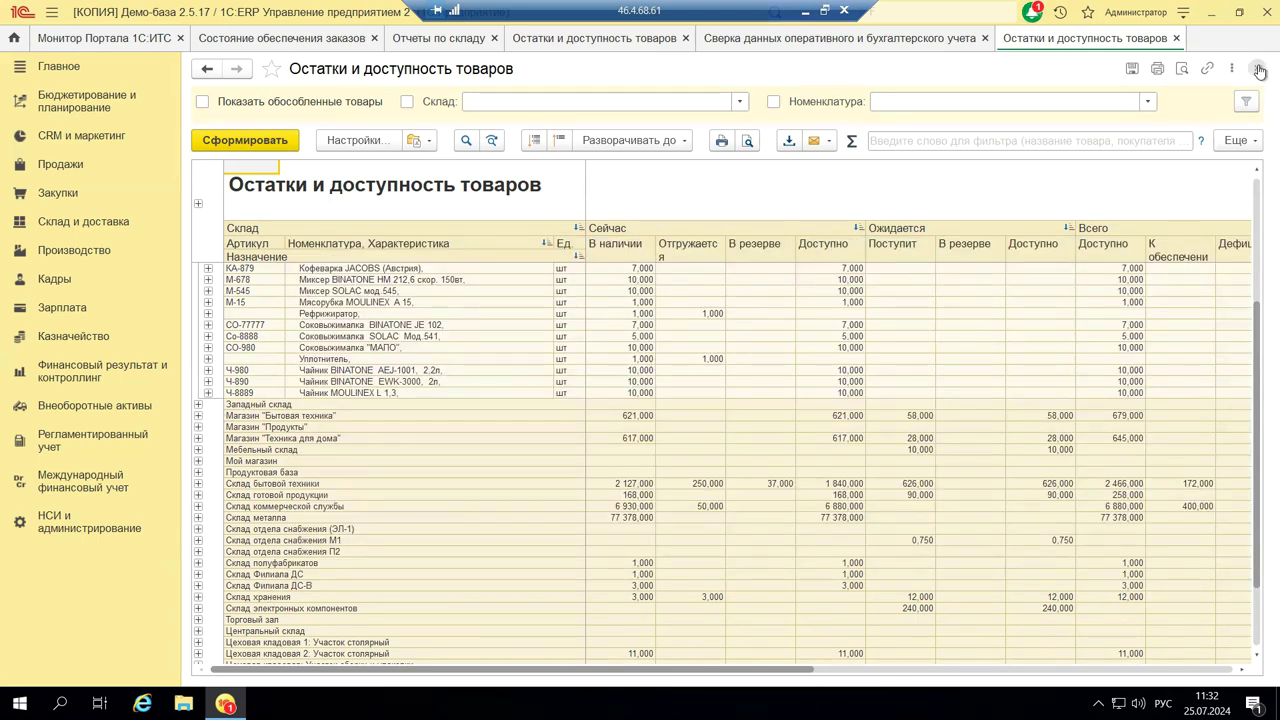
Switch to the PowerPoint presentation and show slide 15 about «Сверка данных оперативного и бухгалтерского учета».
left_click(806, 9)
left_click(141, 646)
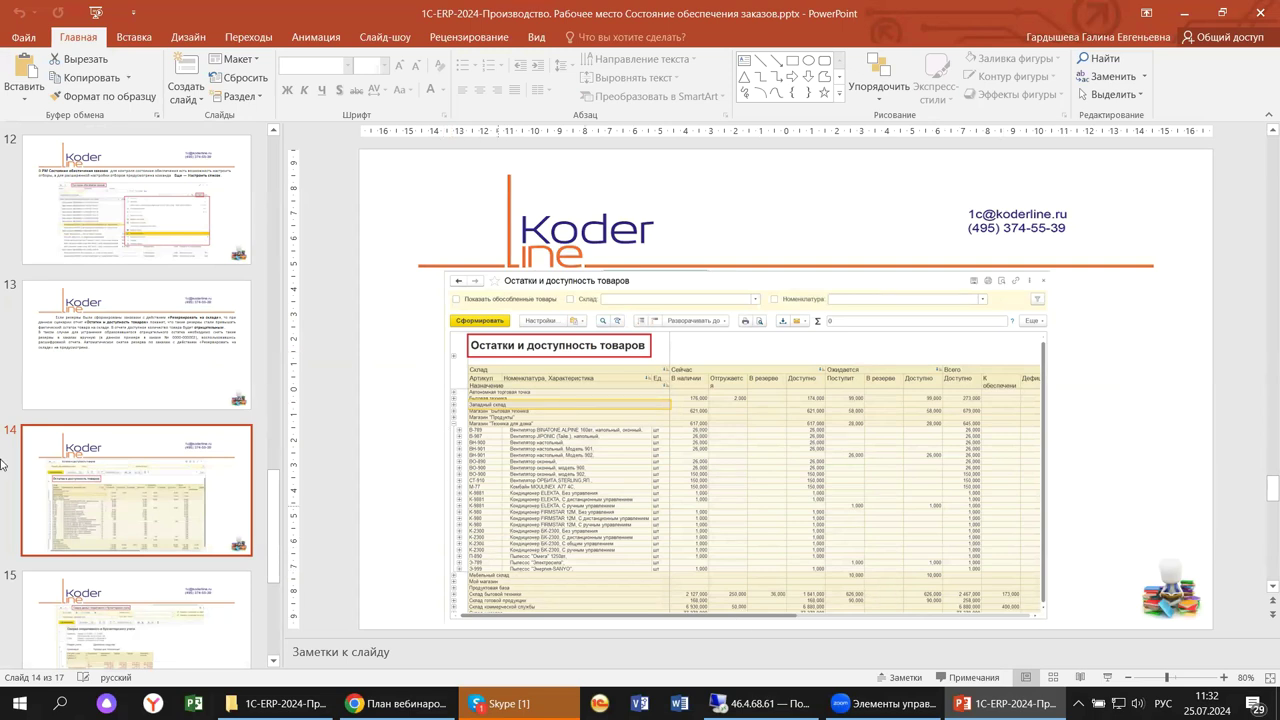
scroll(56, 500, "down", 1)
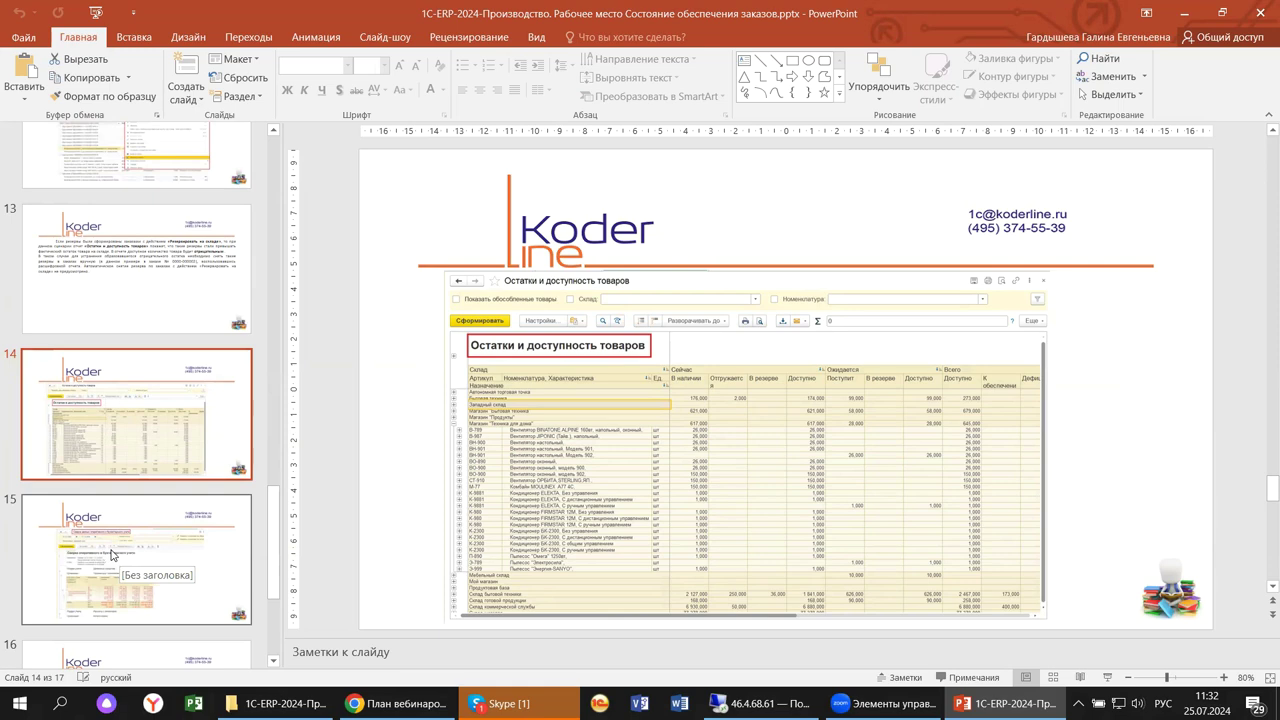
left_click(108, 551)
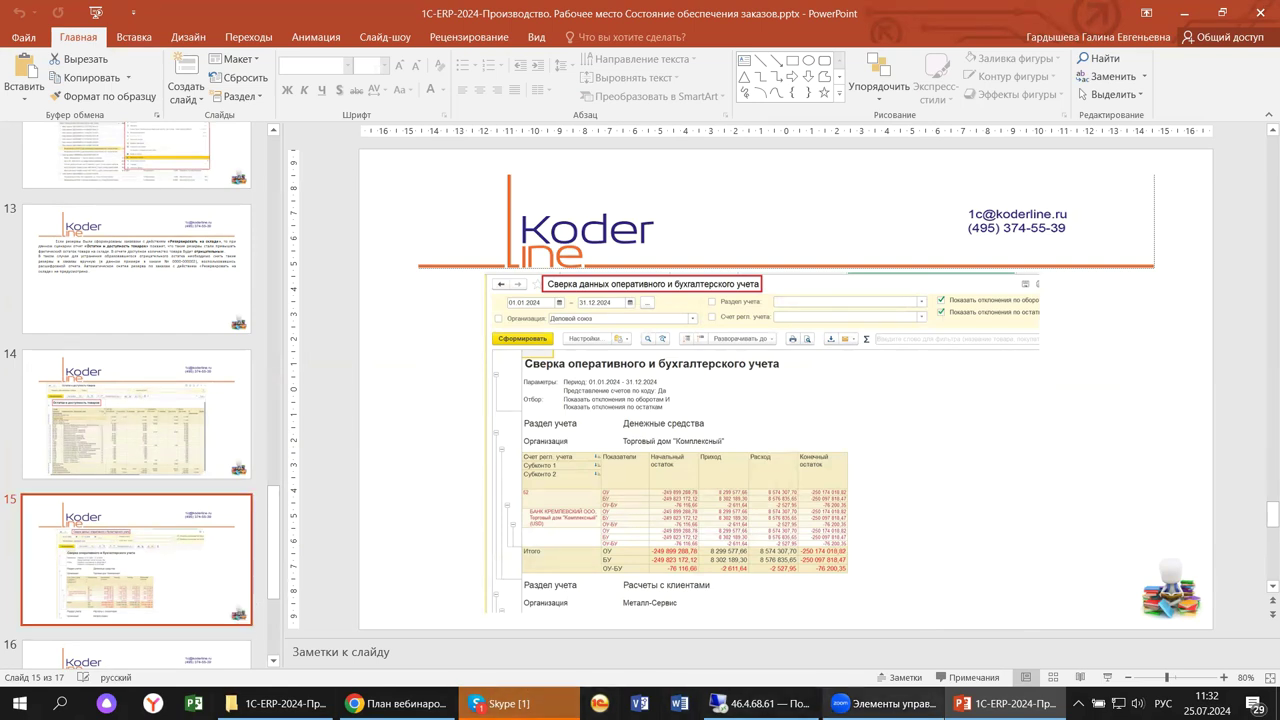
Return to the 1C:ERP remote session and open the regulated accounting report «Сверка данных оперативного и бухгалтерского учета».
mouse_move(882, 704)
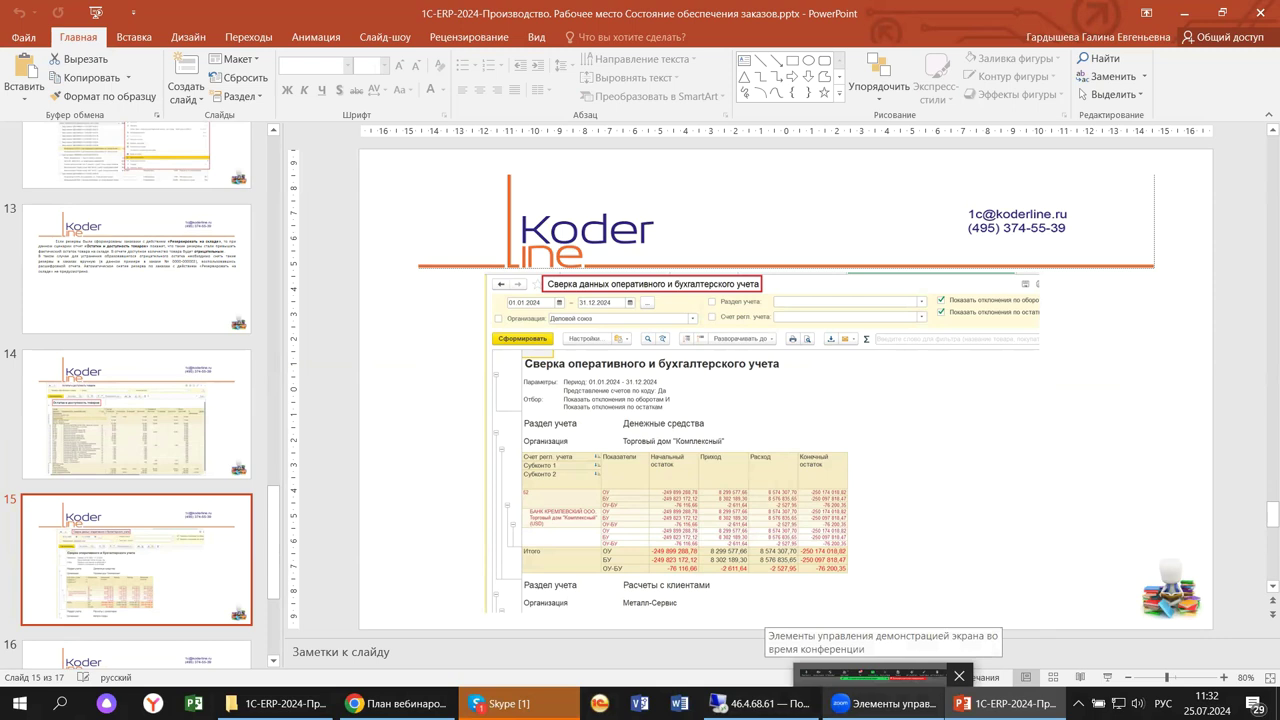
mouse_move(1004, 704)
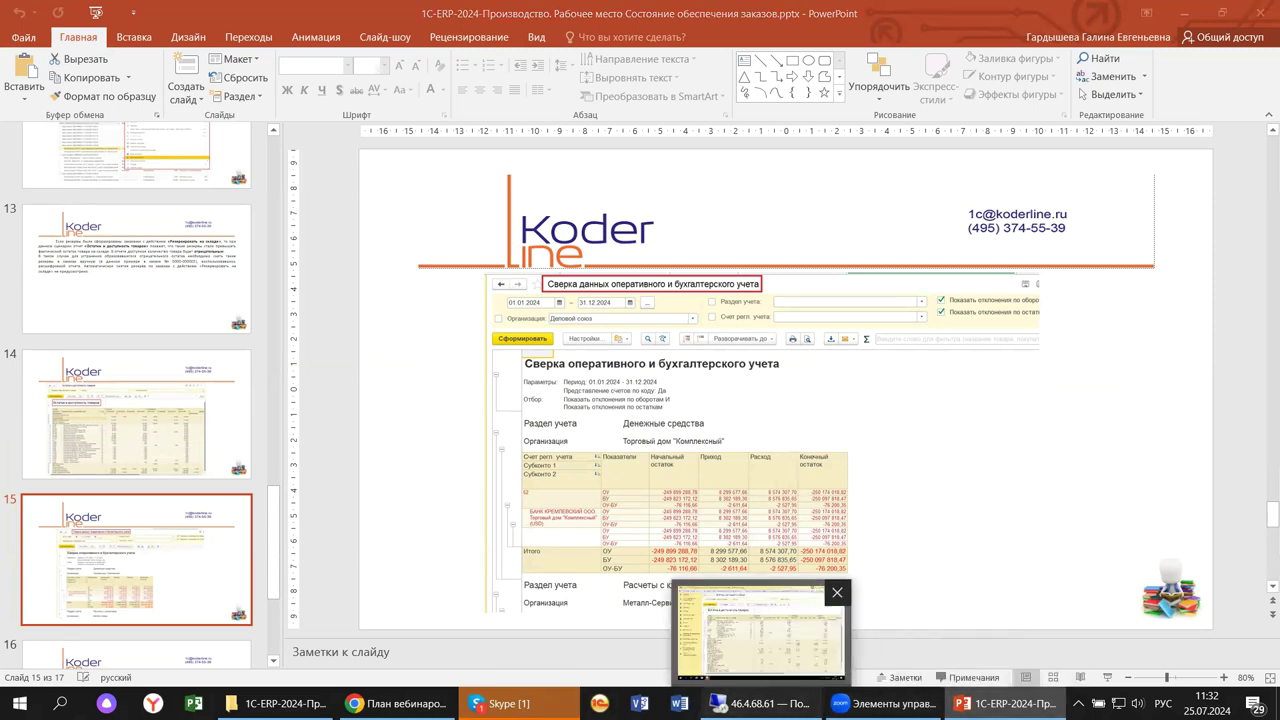
left_click(760, 704)
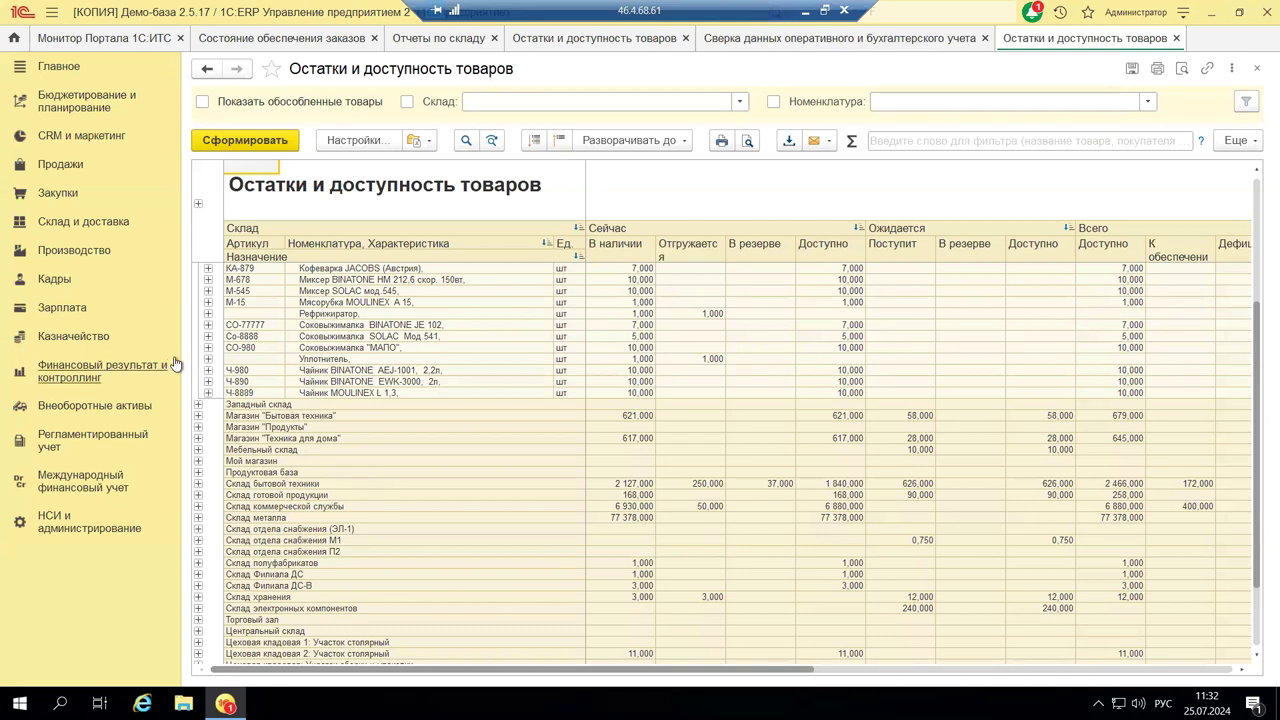
left_click(66, 446)
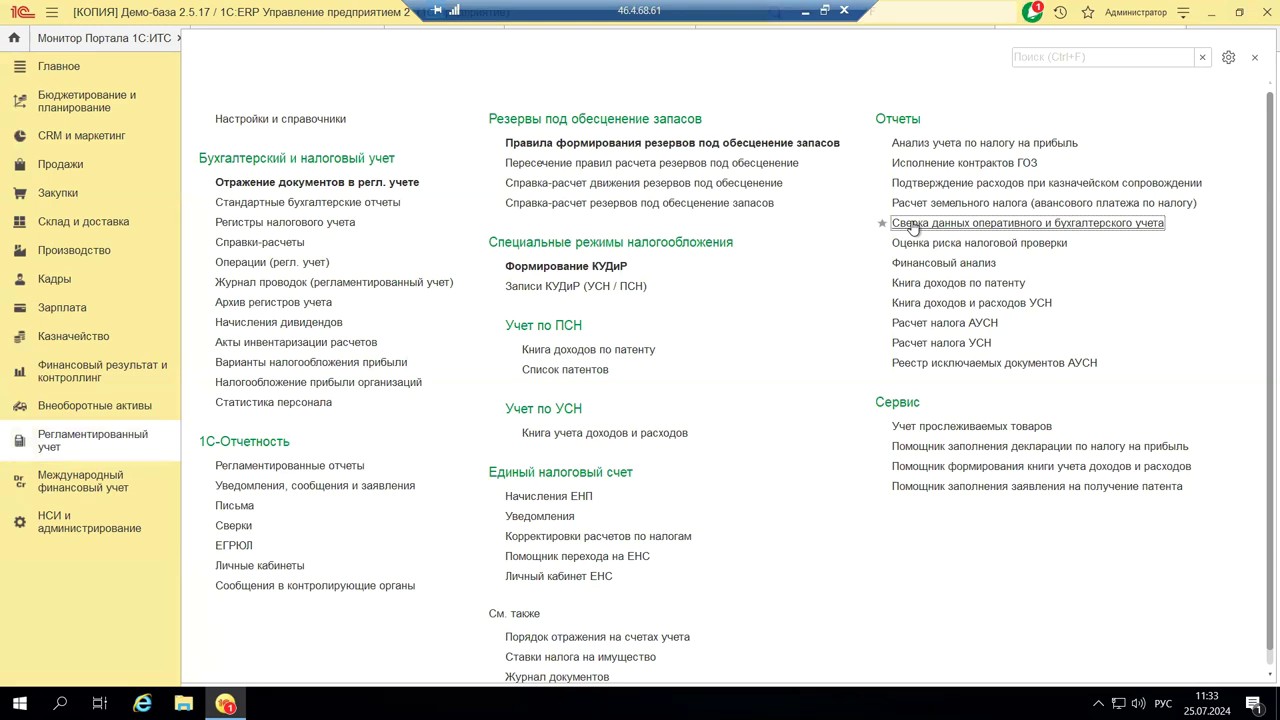
left_click(912, 226)
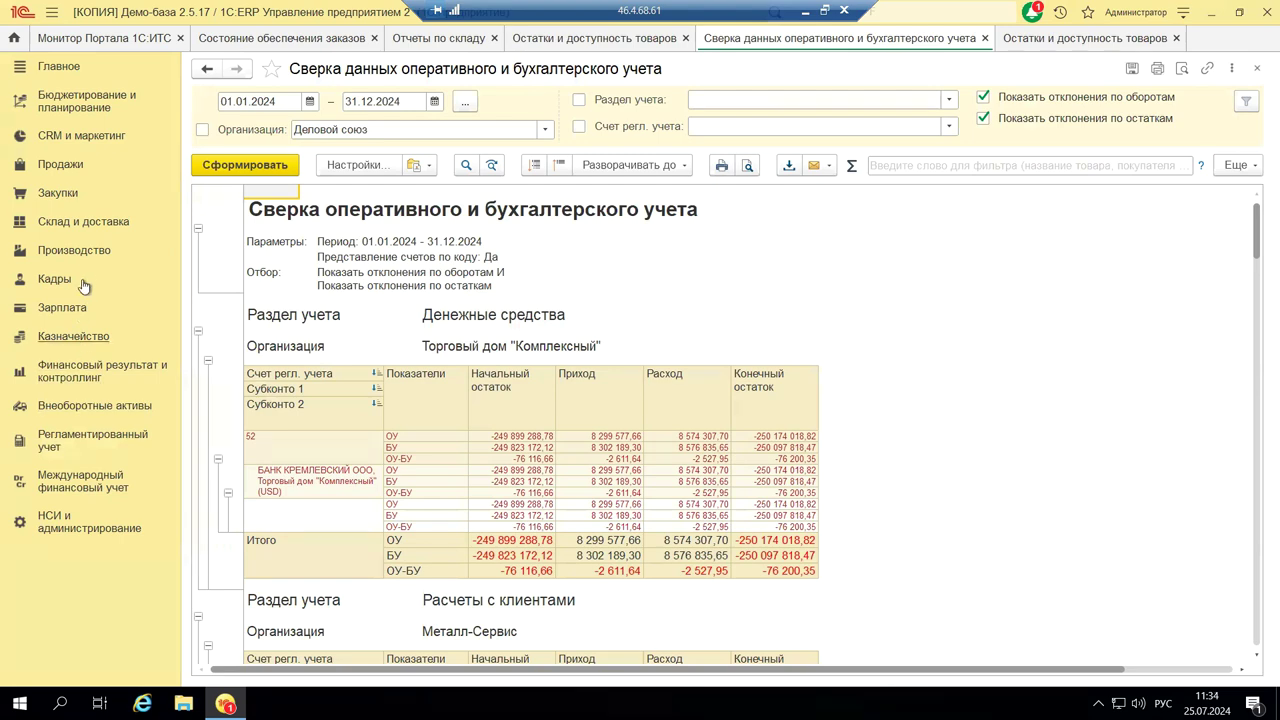
Bring up the «Отчеты по складу» page of the warehouse section and close it.
left_click(53, 227)
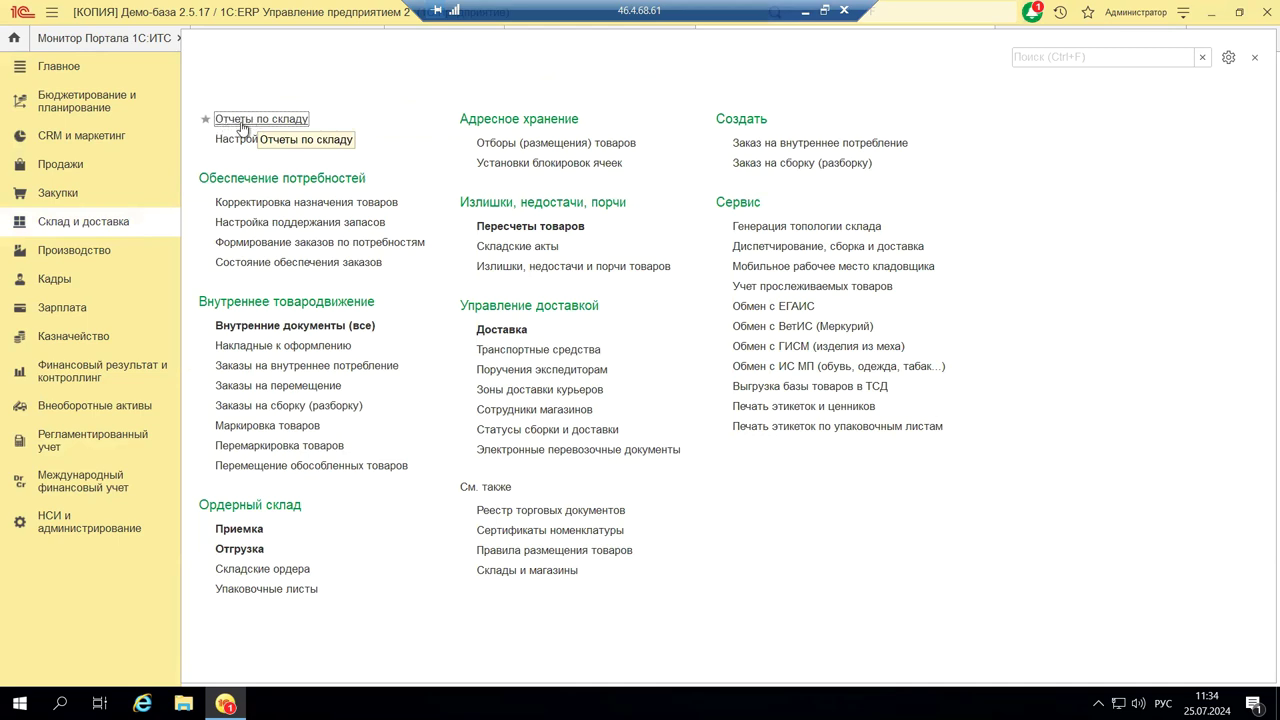
left_click(300, 120)
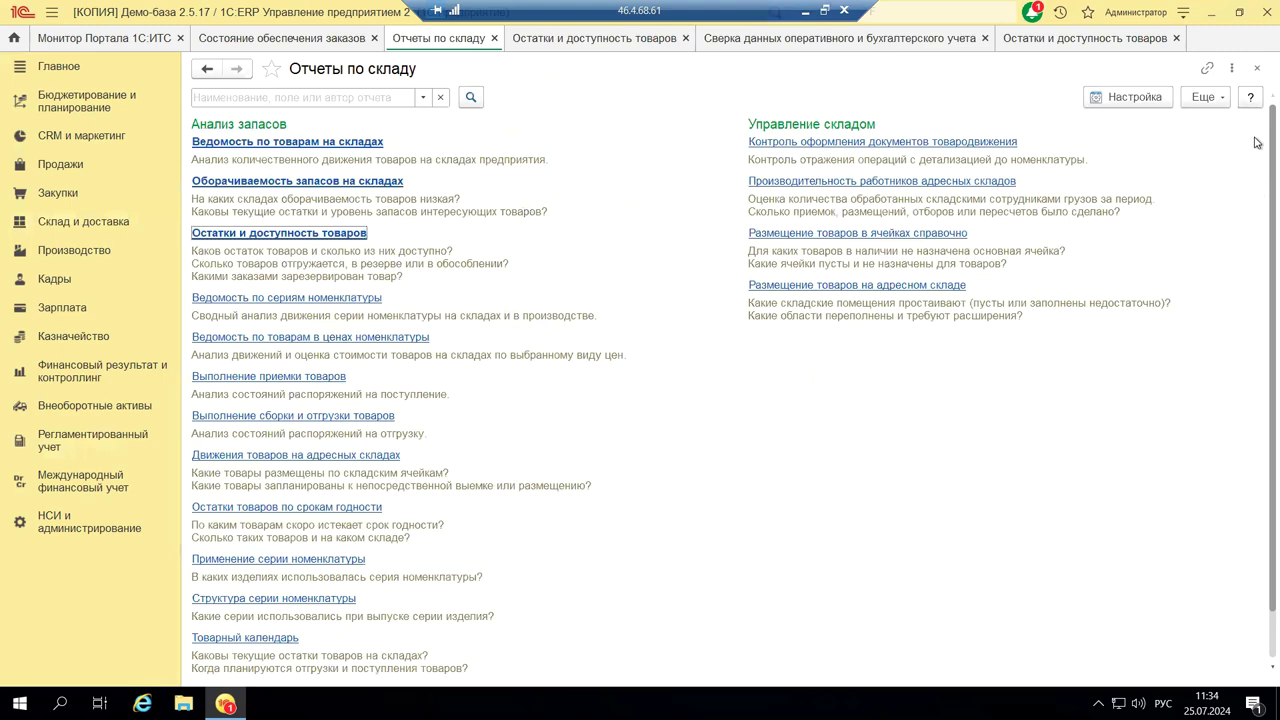
left_click(1257, 68)
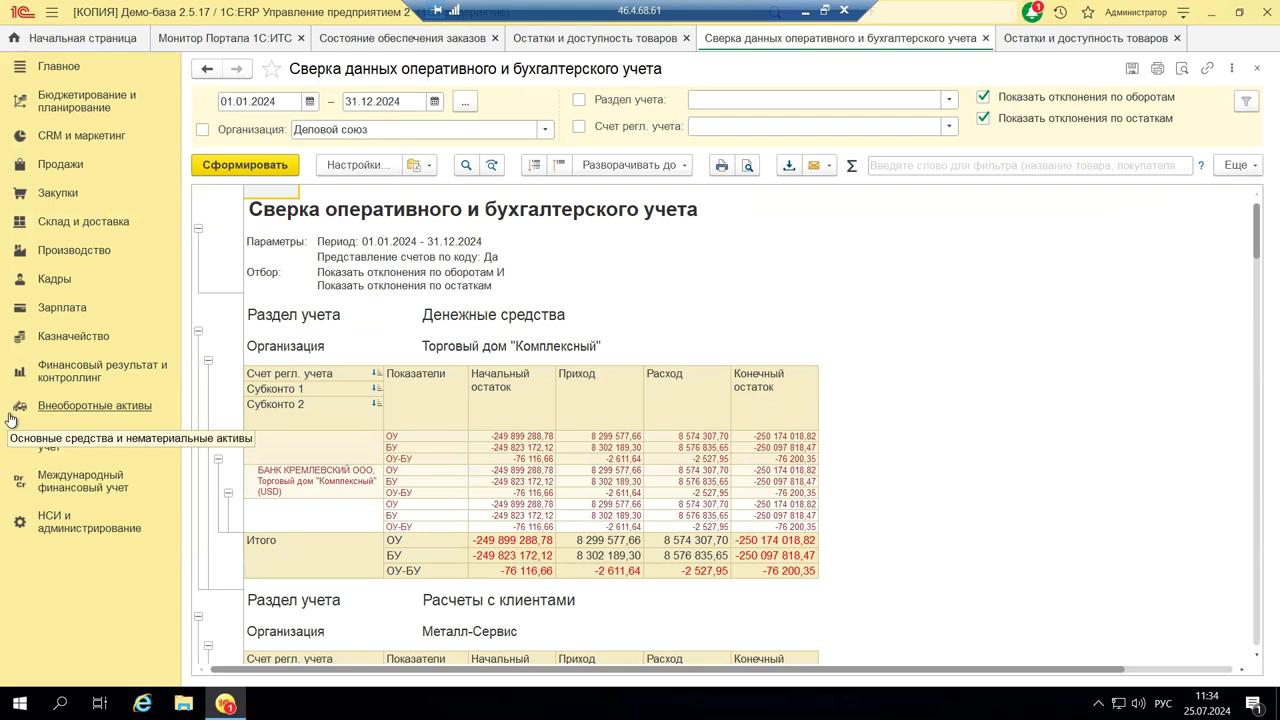
Open the «Регламентированные отчеты» list of 1С-Отчетность from regulated accounting and dismiss the promotional window.
left_click(117, 438)
left_click(117, 438)
left_click(117, 438)
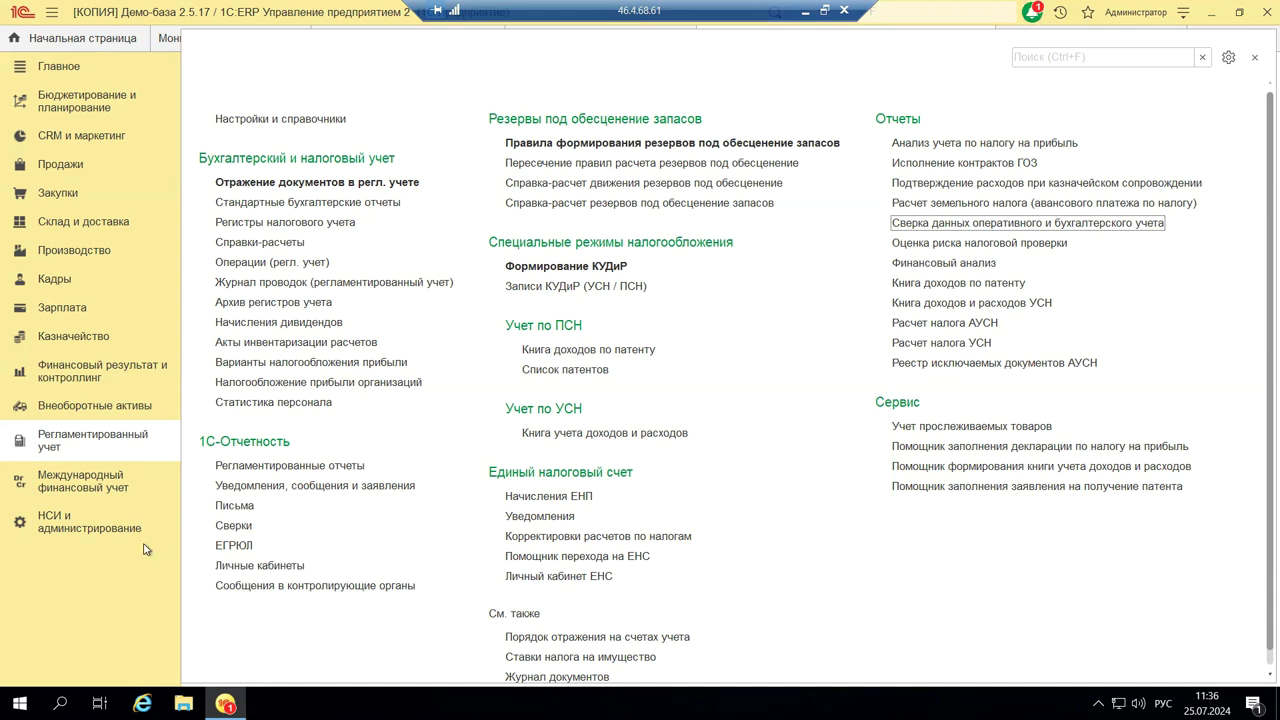
left_click(233, 466)
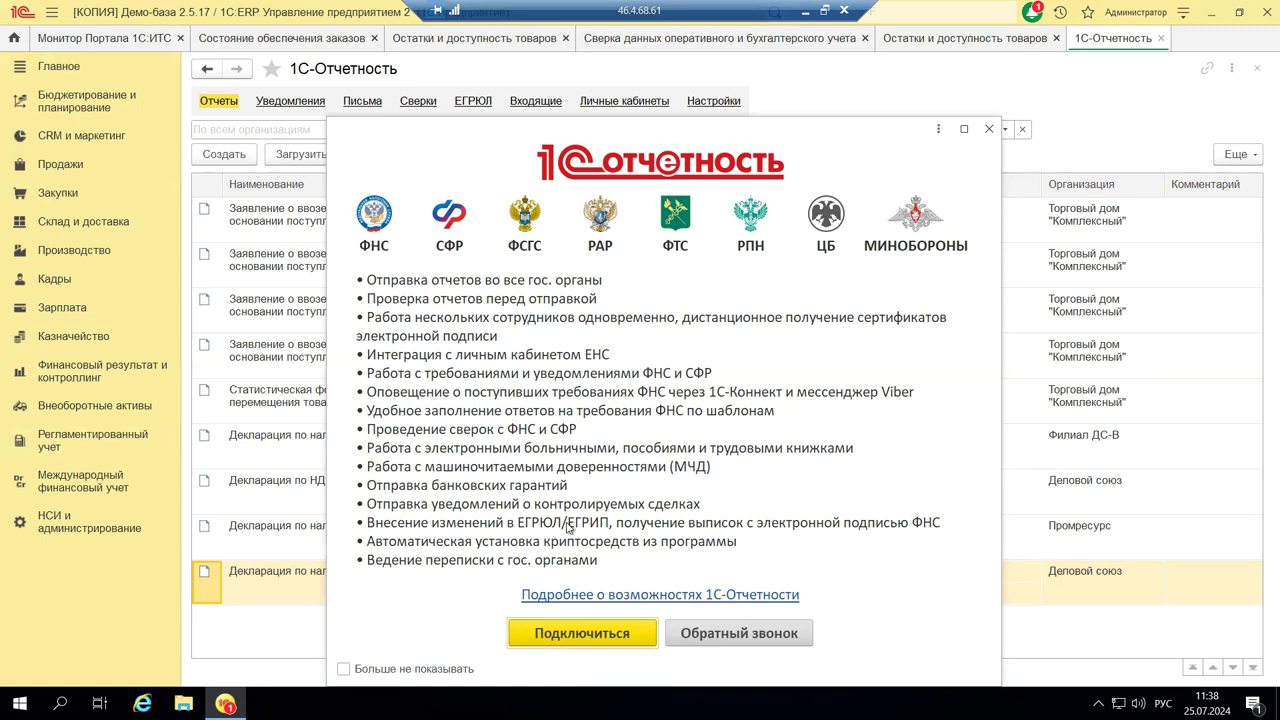
left_click(989, 130)
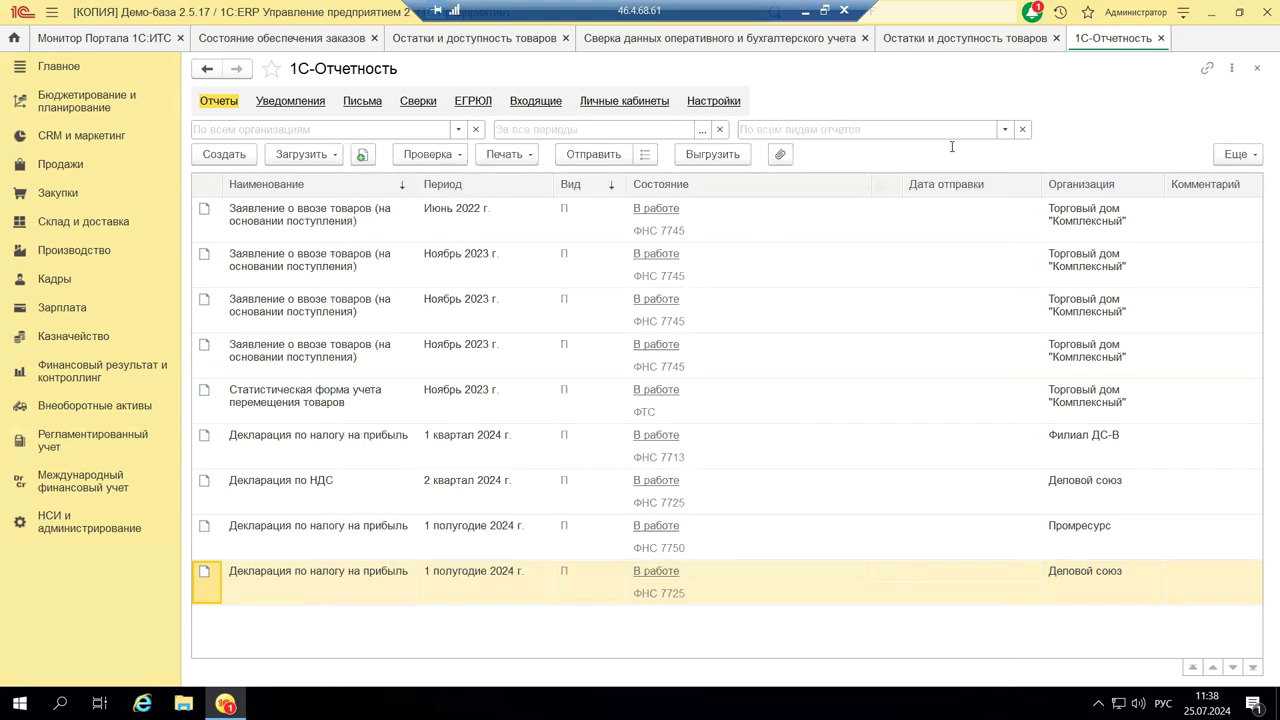
Open «Личный кабинет ЕНС» from regulated accounting and select the organization «Андромеда Плюс».
left_click(102, 442)
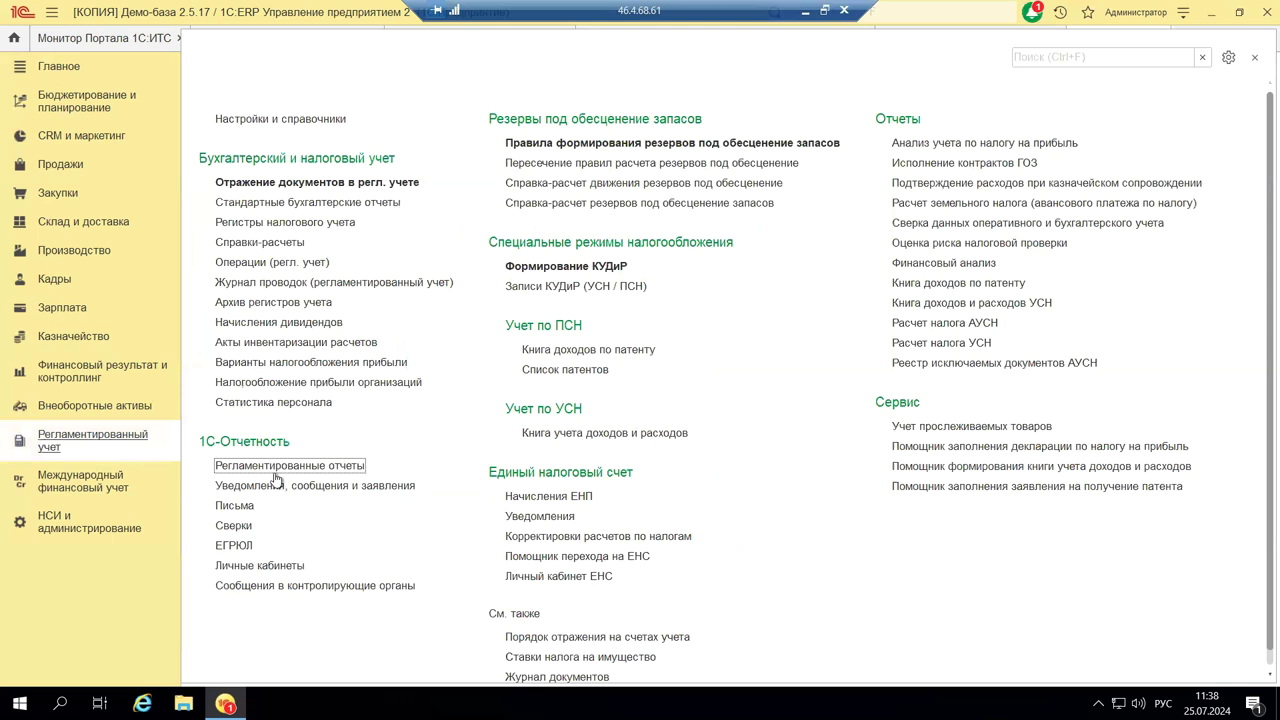
left_click(573, 586)
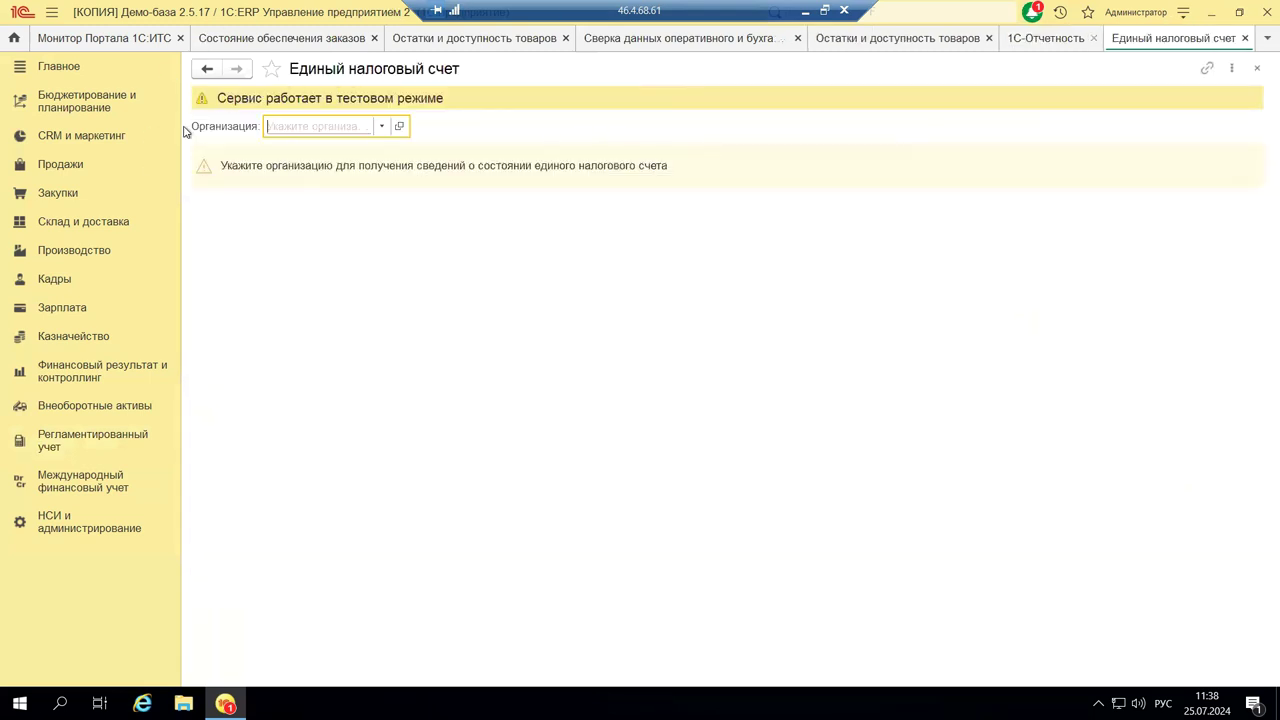
left_click(383, 128)
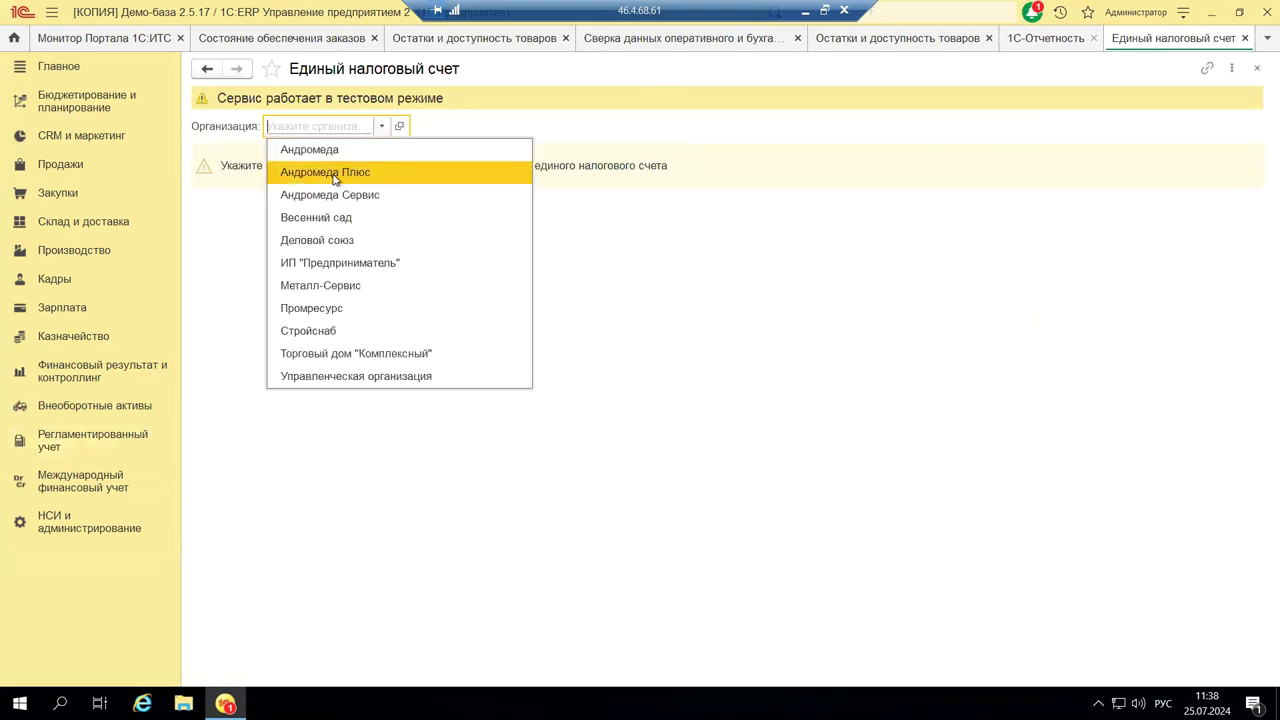
left_click(329, 175)
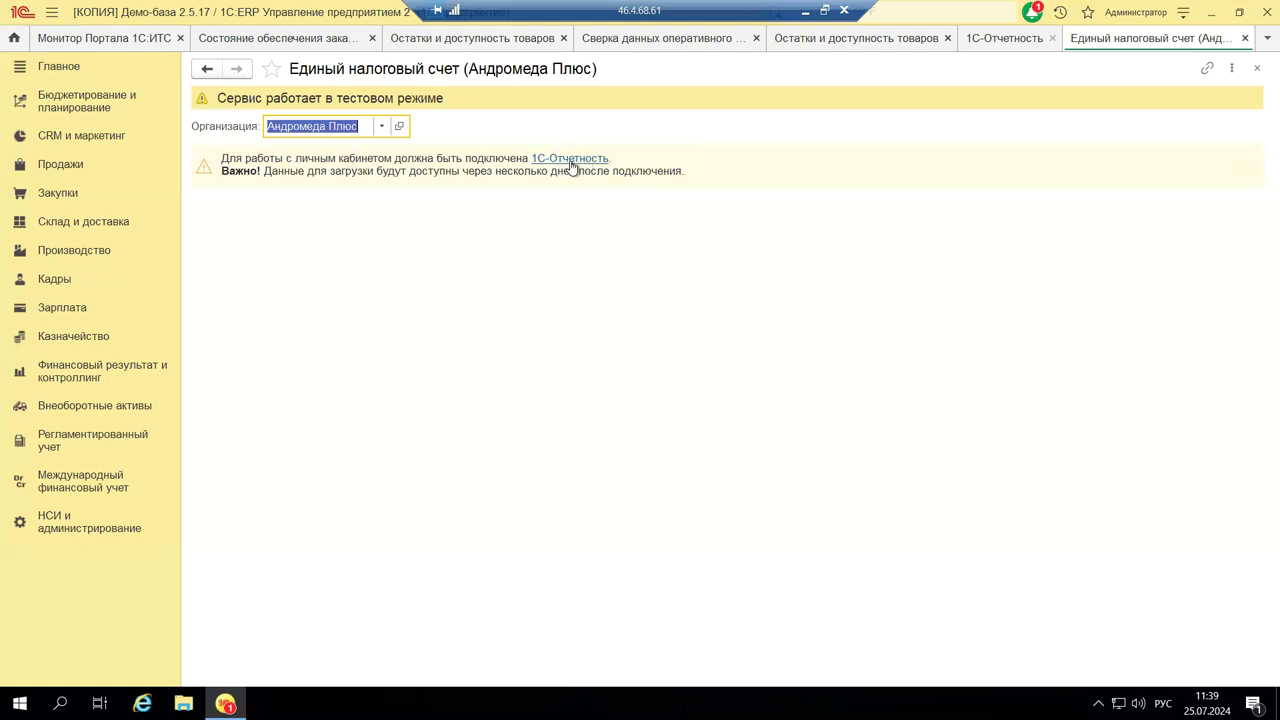
Open the 1С-Отчетность connection form for «Андромеда Плюс» and view the options for where the signature certificate is issued.
left_click(566, 163)
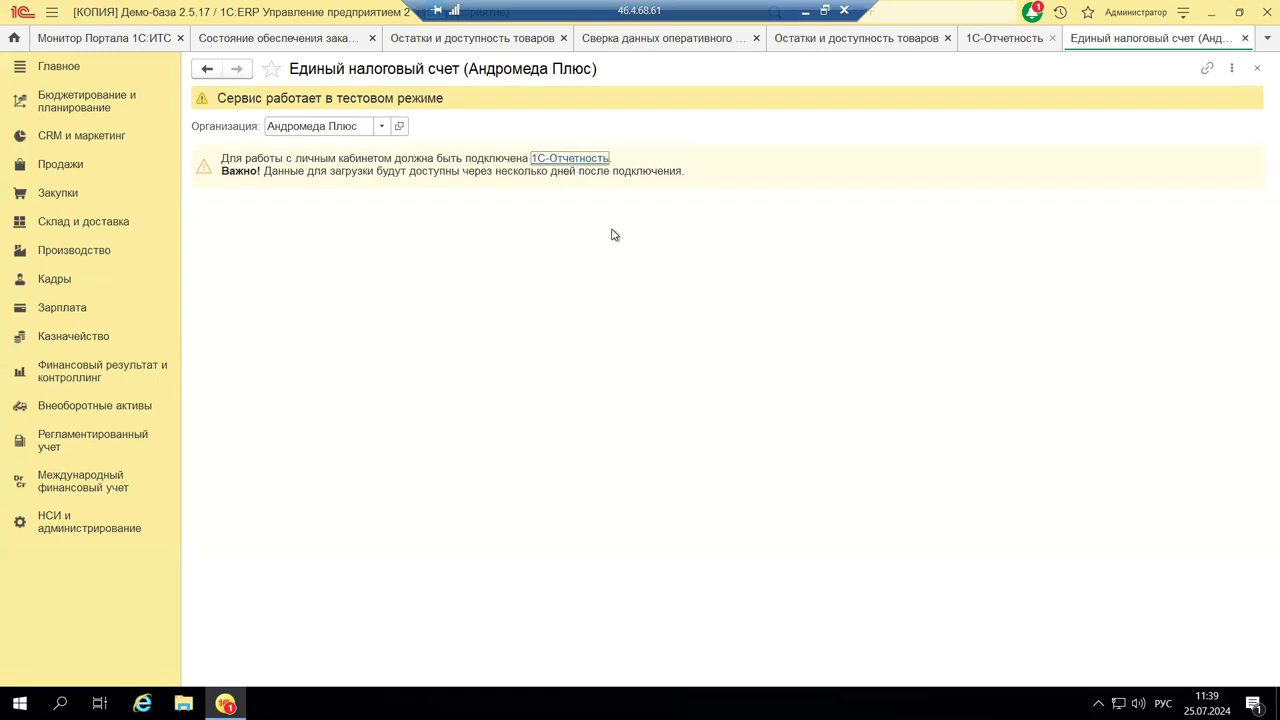
left_click(527, 163)
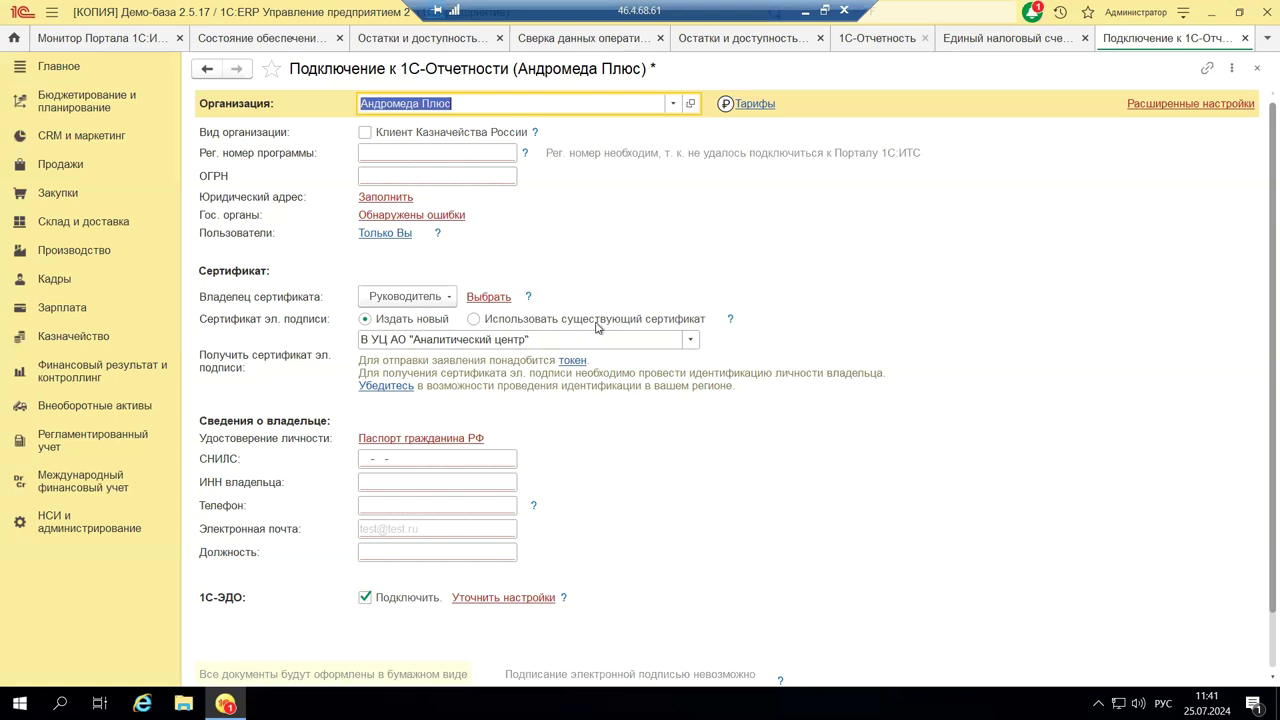
left_click(688, 341)
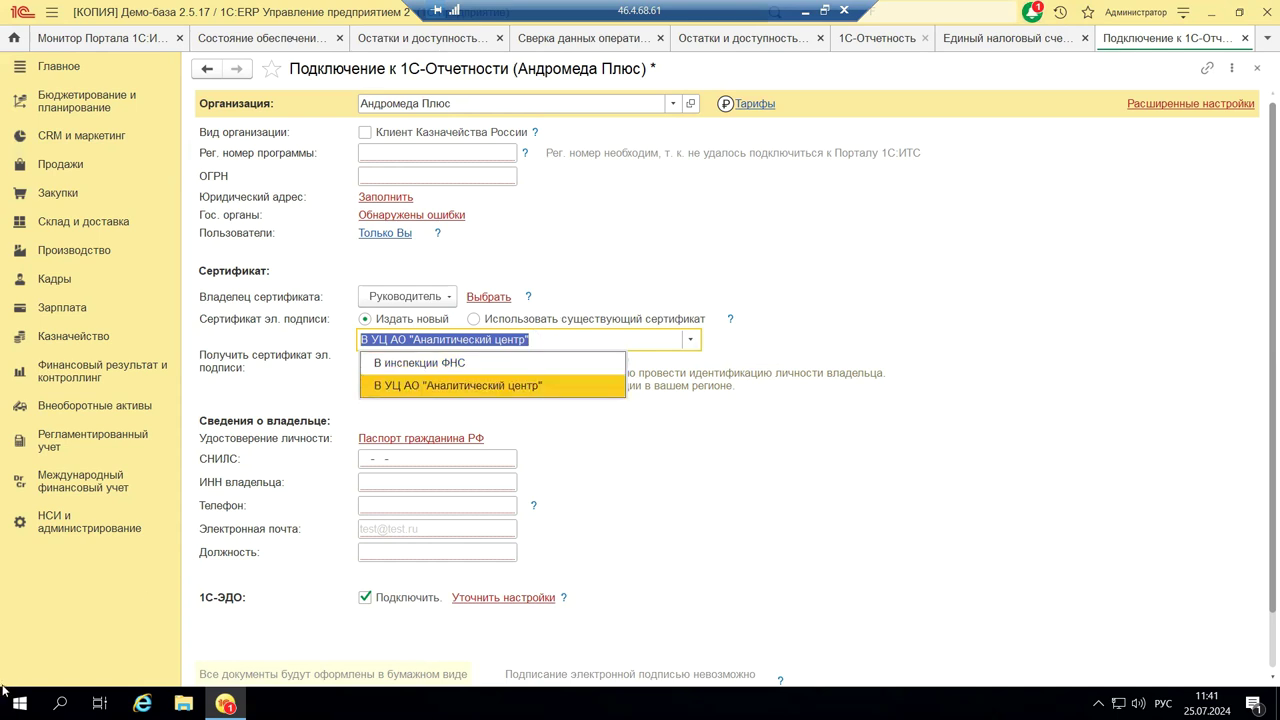
Close the 1С-Отчетность connection form without saving changes, and close the «Единый налоговый счет» page.
left_click(1256, 65)
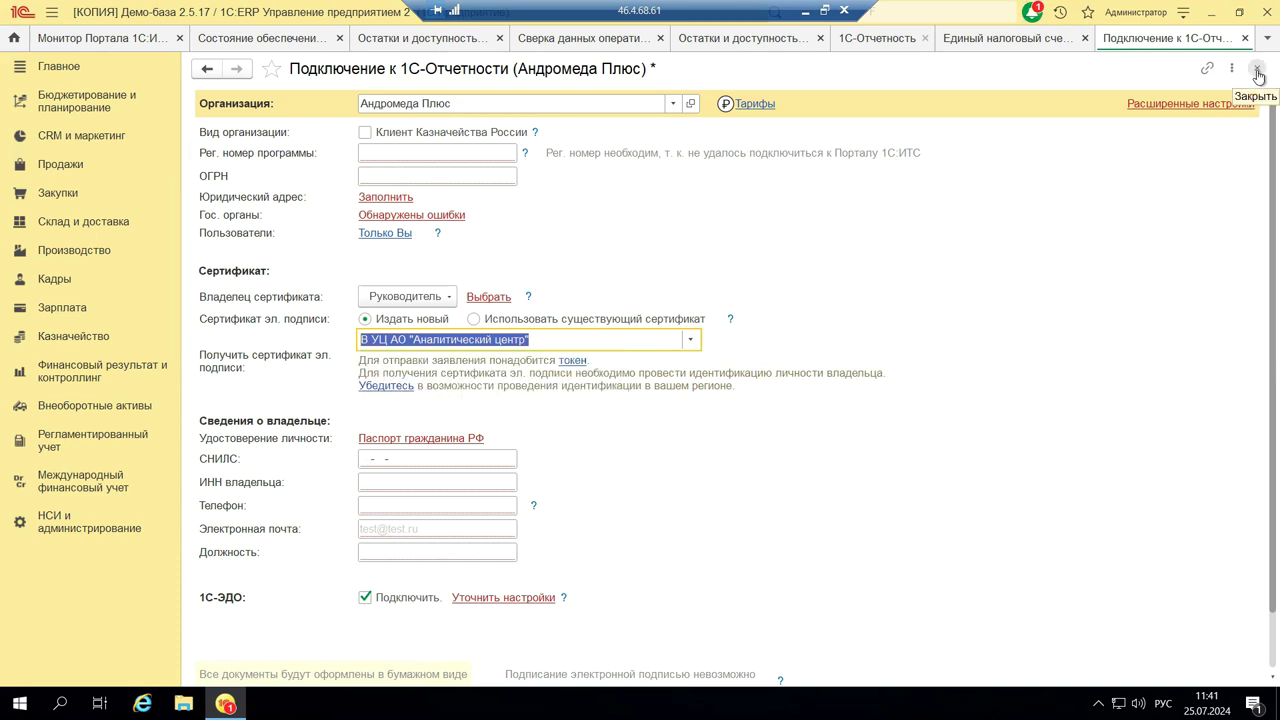
left_click(1257, 70)
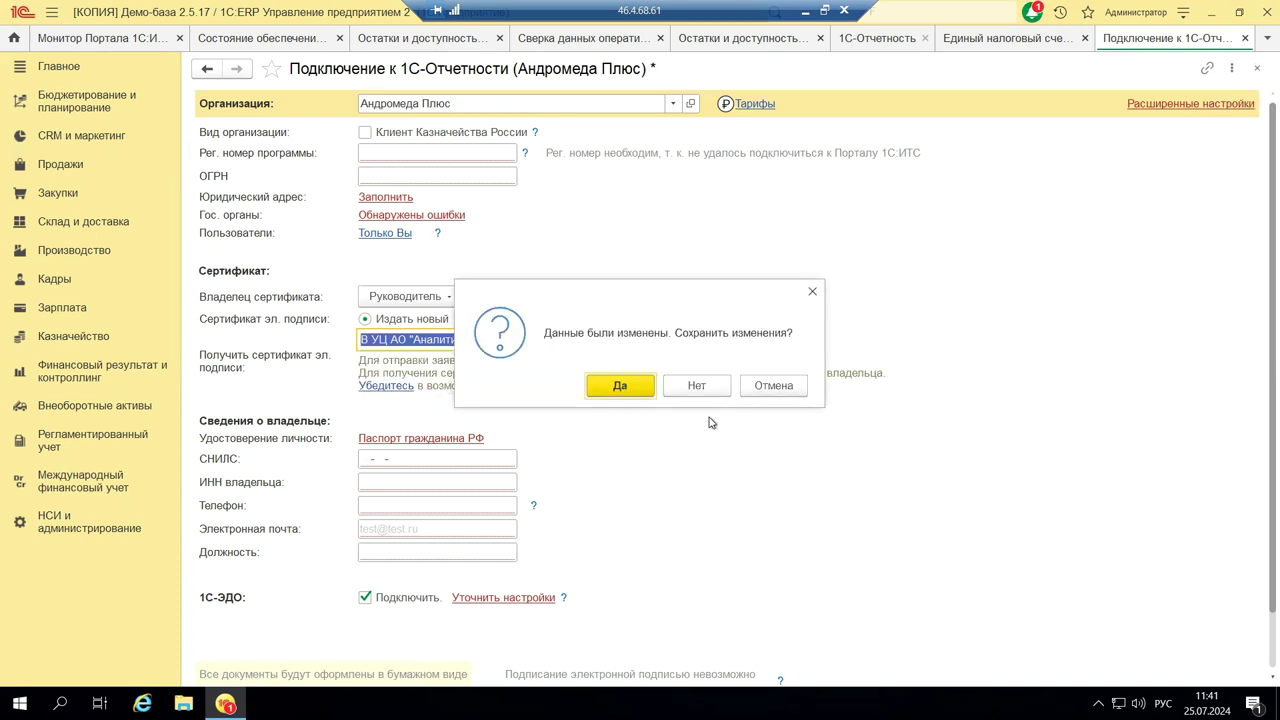
left_click(695, 388)
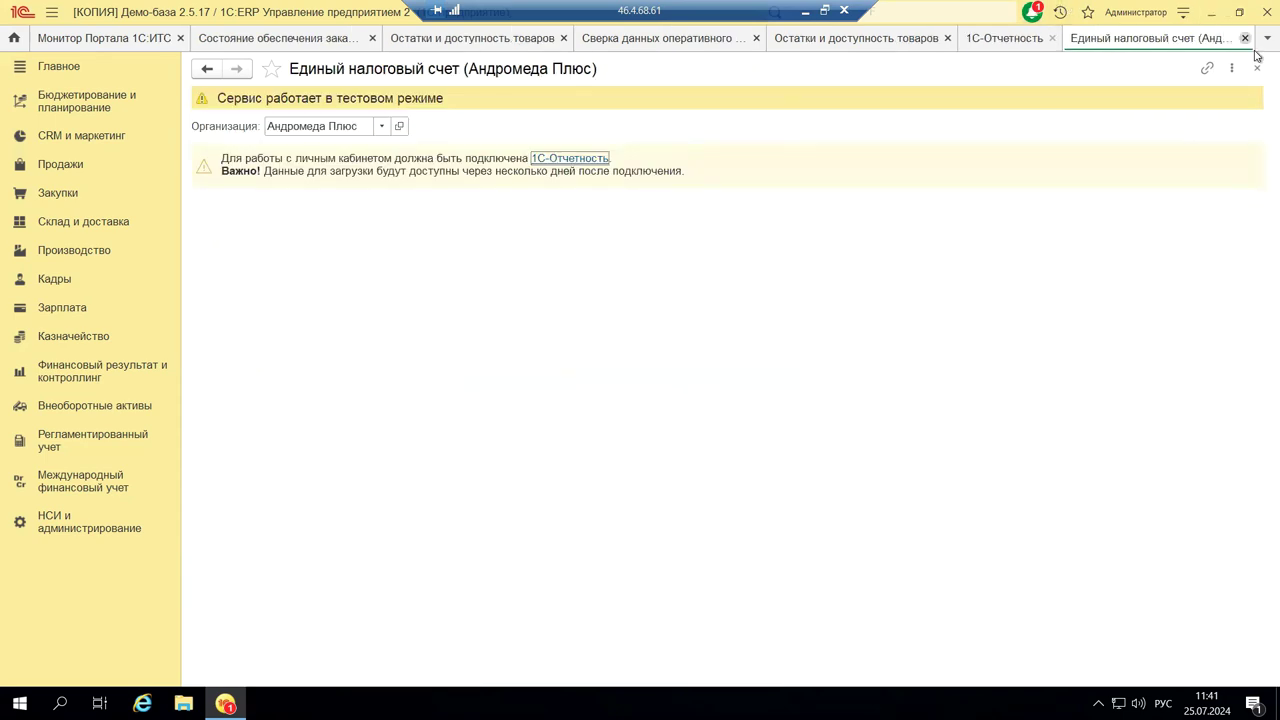
left_click(1246, 38)
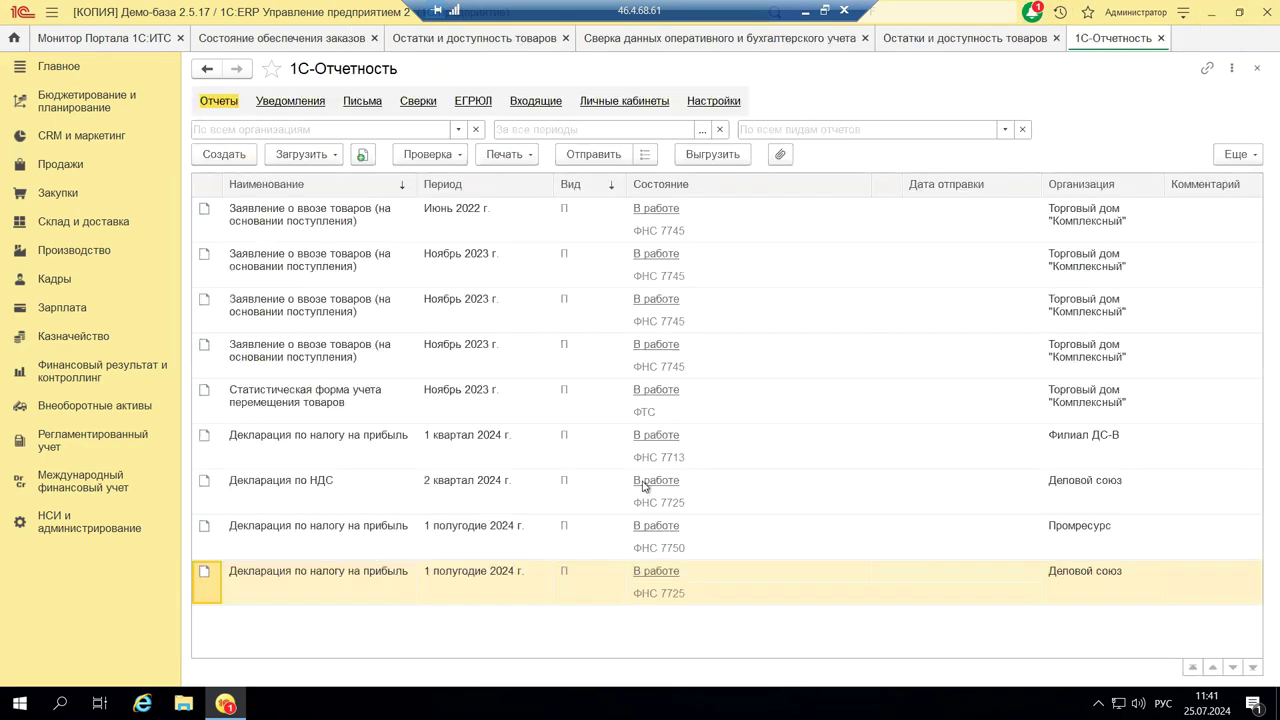
Open the «Личные кабинеты» page of 1С-Отчетность from the regulated accounting section.
left_click(46, 449)
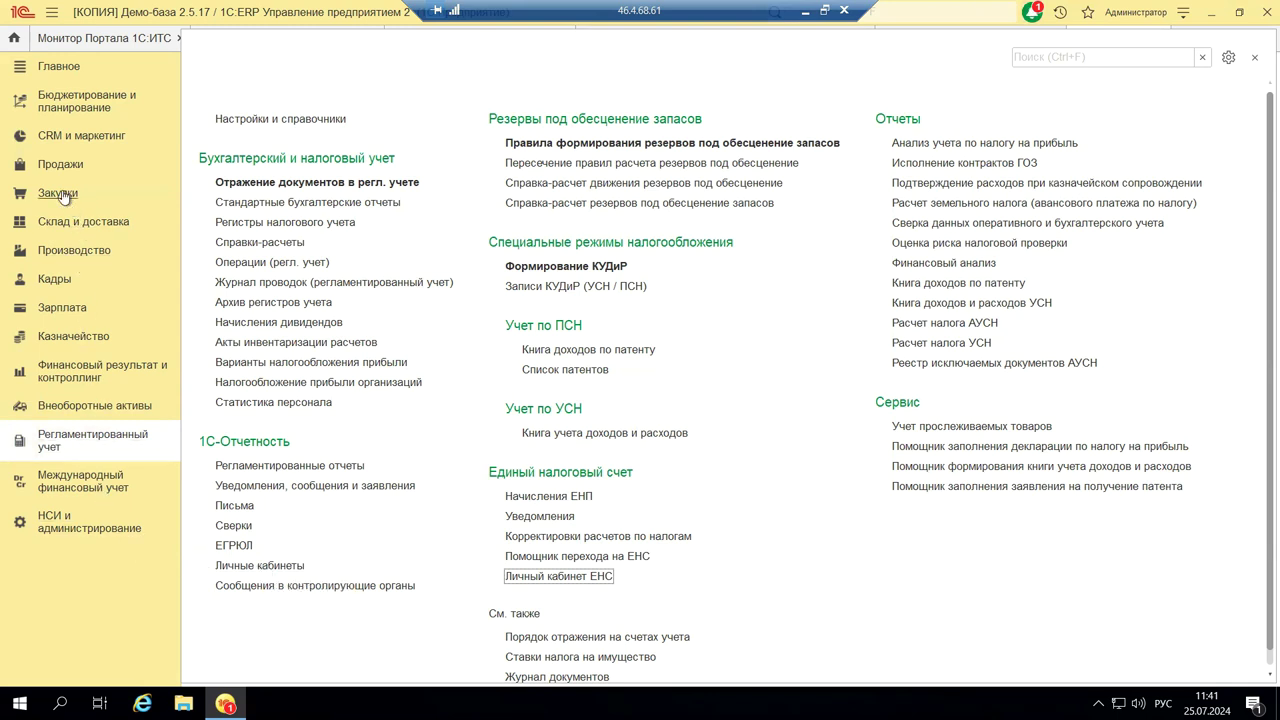
left_click(55, 282)
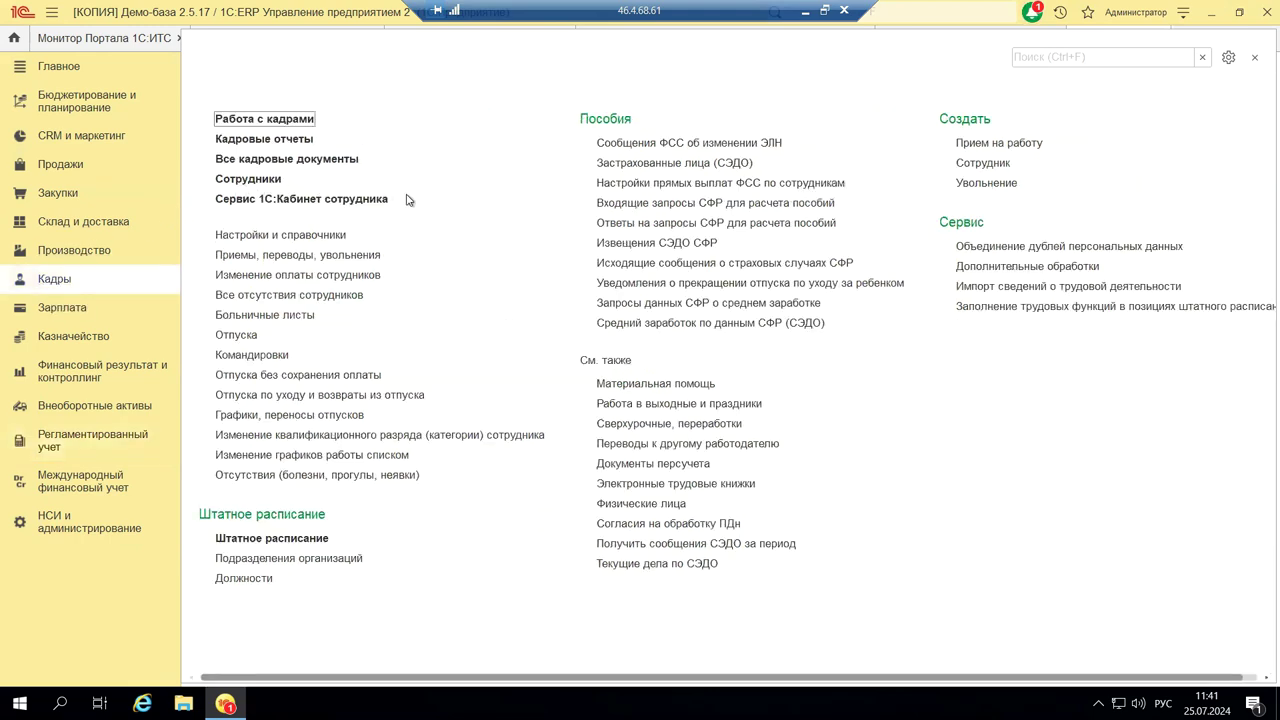
left_click(80, 432)
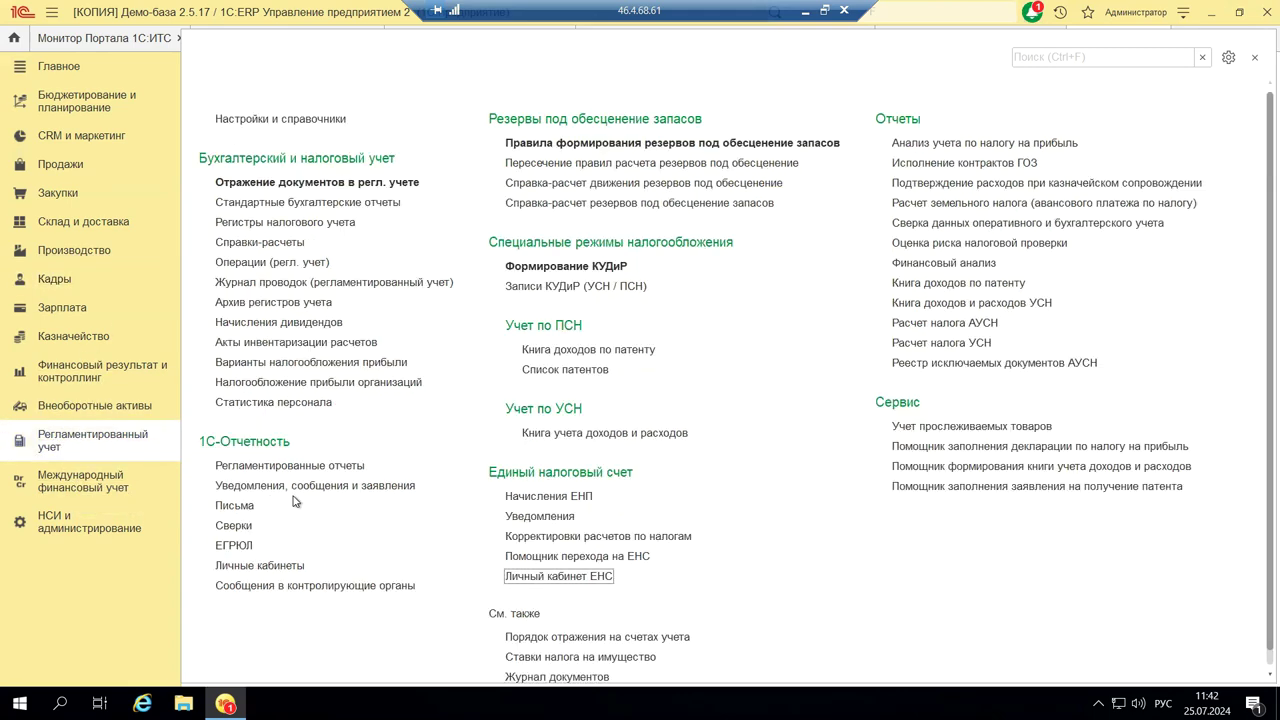
left_click(276, 567)
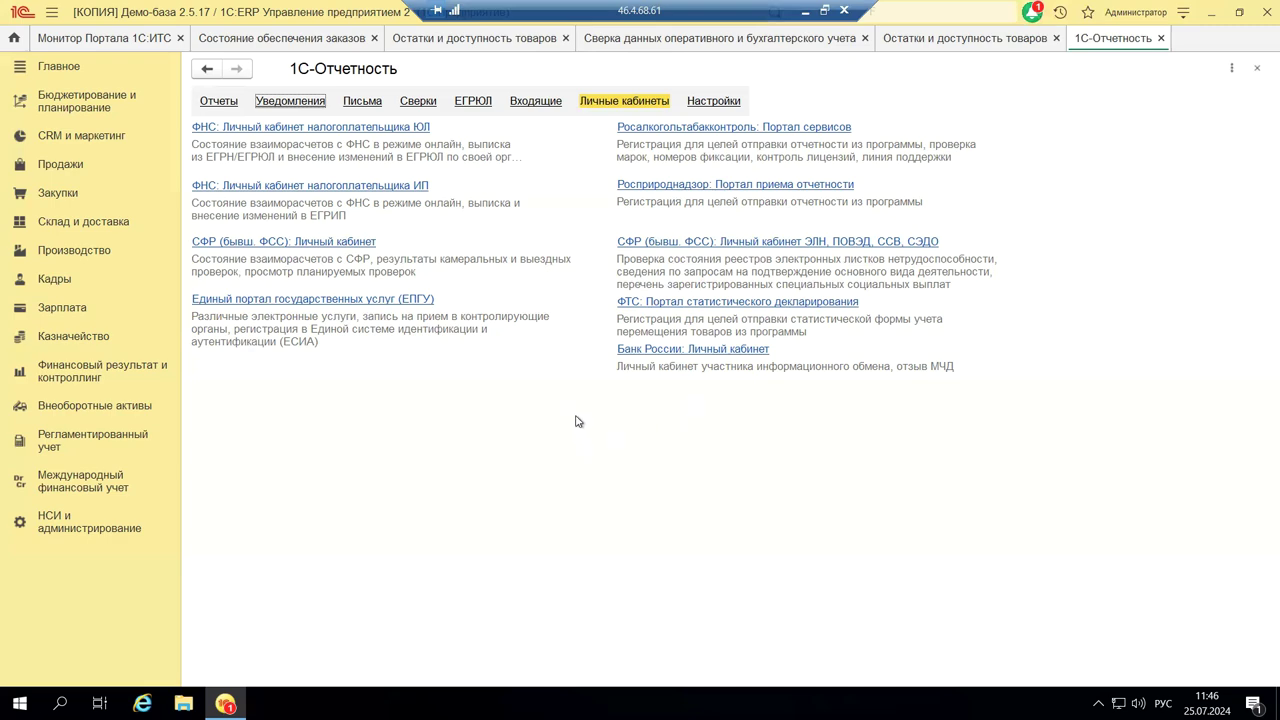
Close the 1С-Отчетность page, the operational-versus-accounting reconciliation report and the second «Остатки и доступность товаров» report.
left_click(1256, 70)
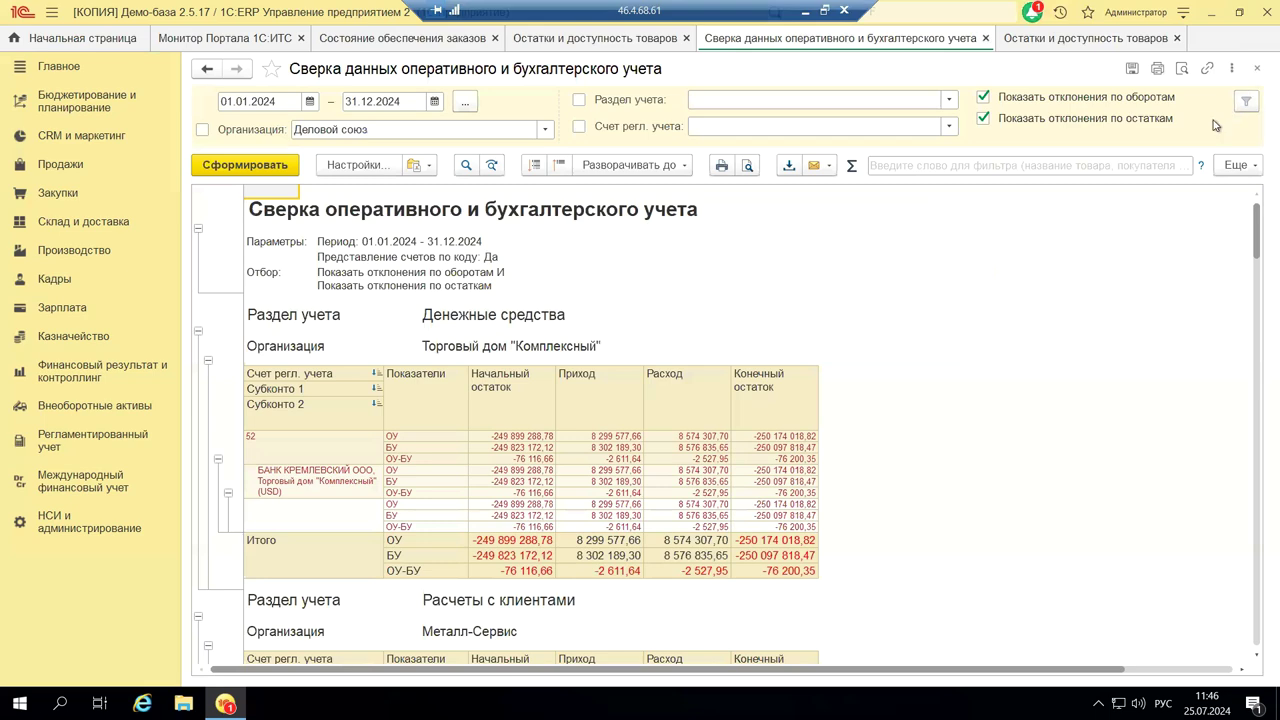
left_click(1254, 69)
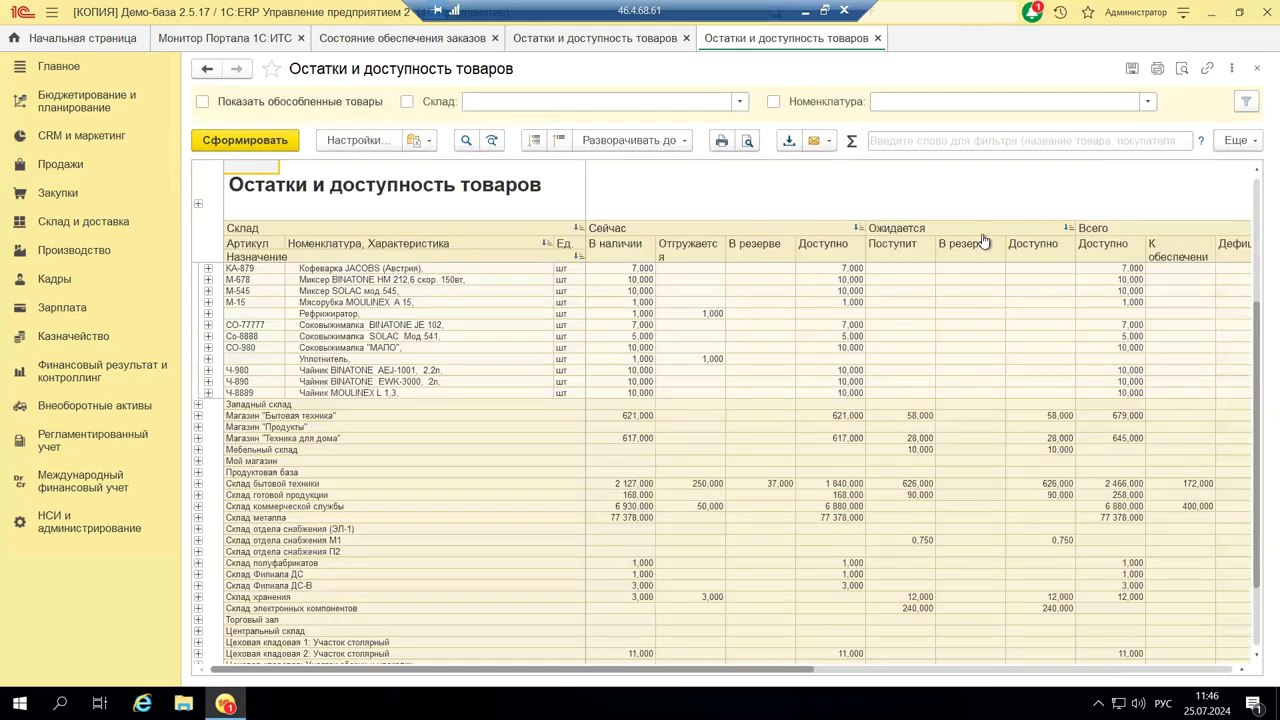
left_click(1258, 70)
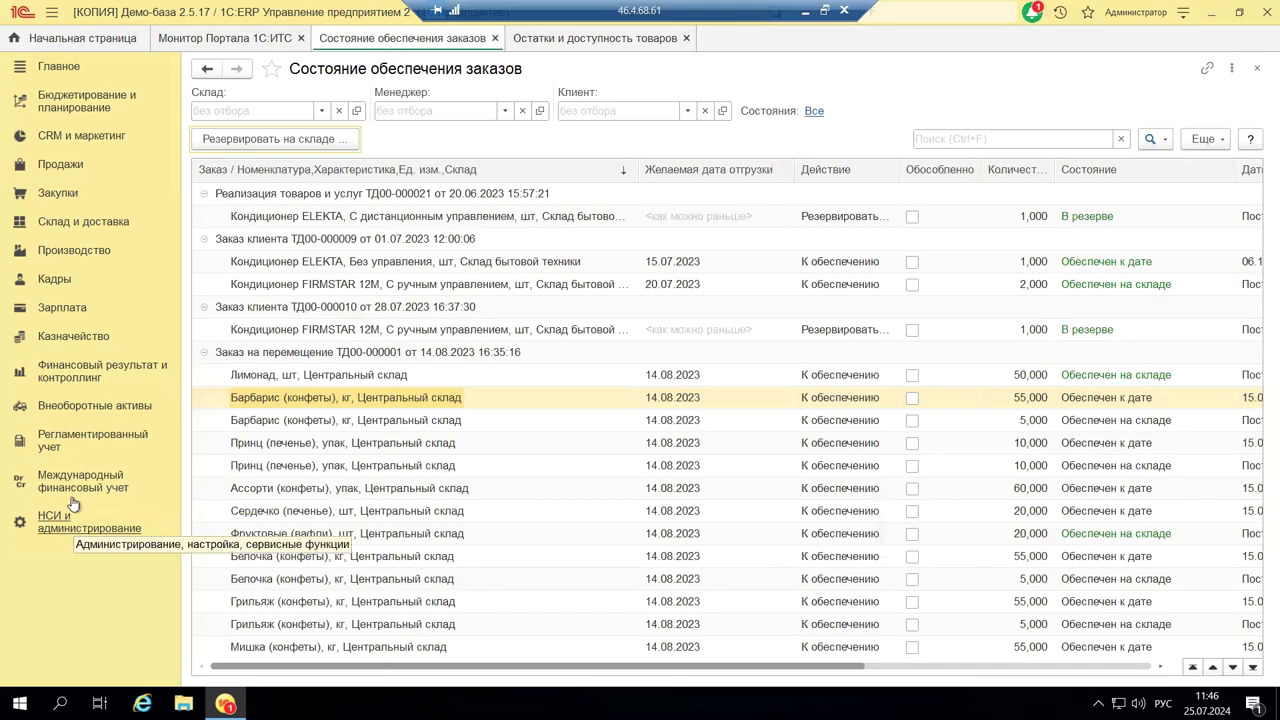
Look through the commands of the warehouse, master data and administration, sales, purchasing and production sections.
left_click(58, 228)
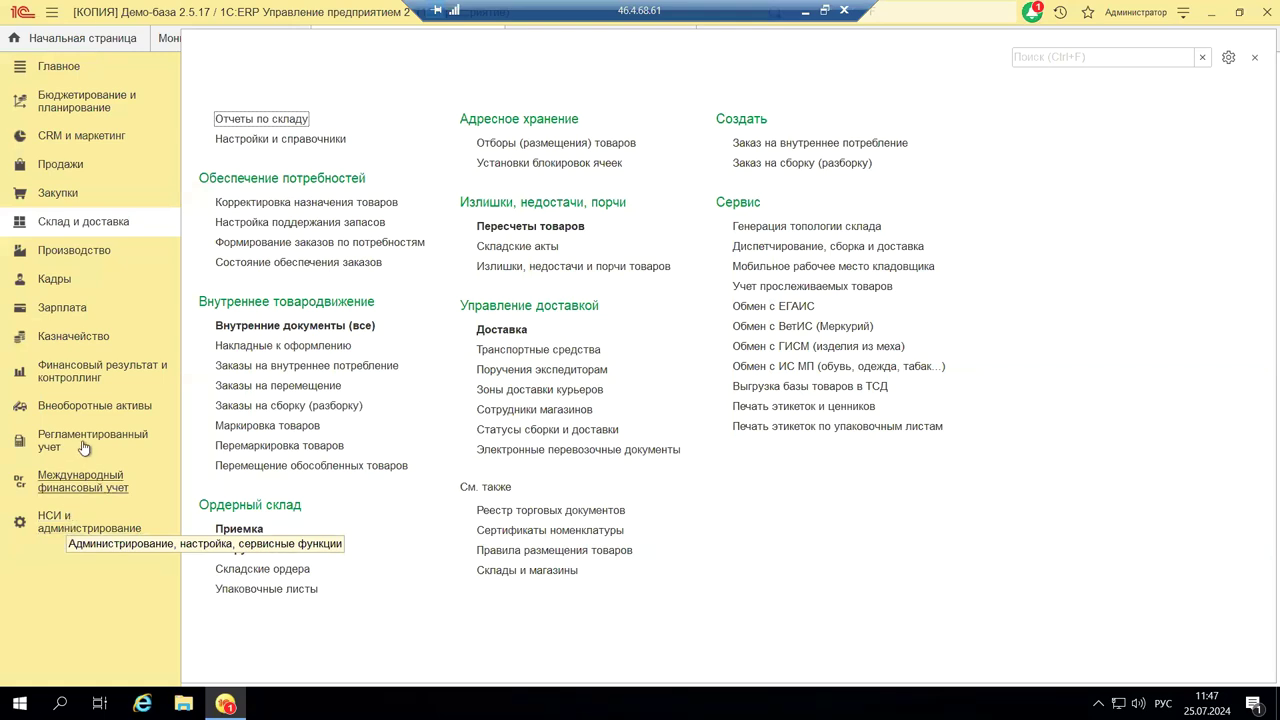
key("Escape")
left_click(44, 528)
key("Escape")
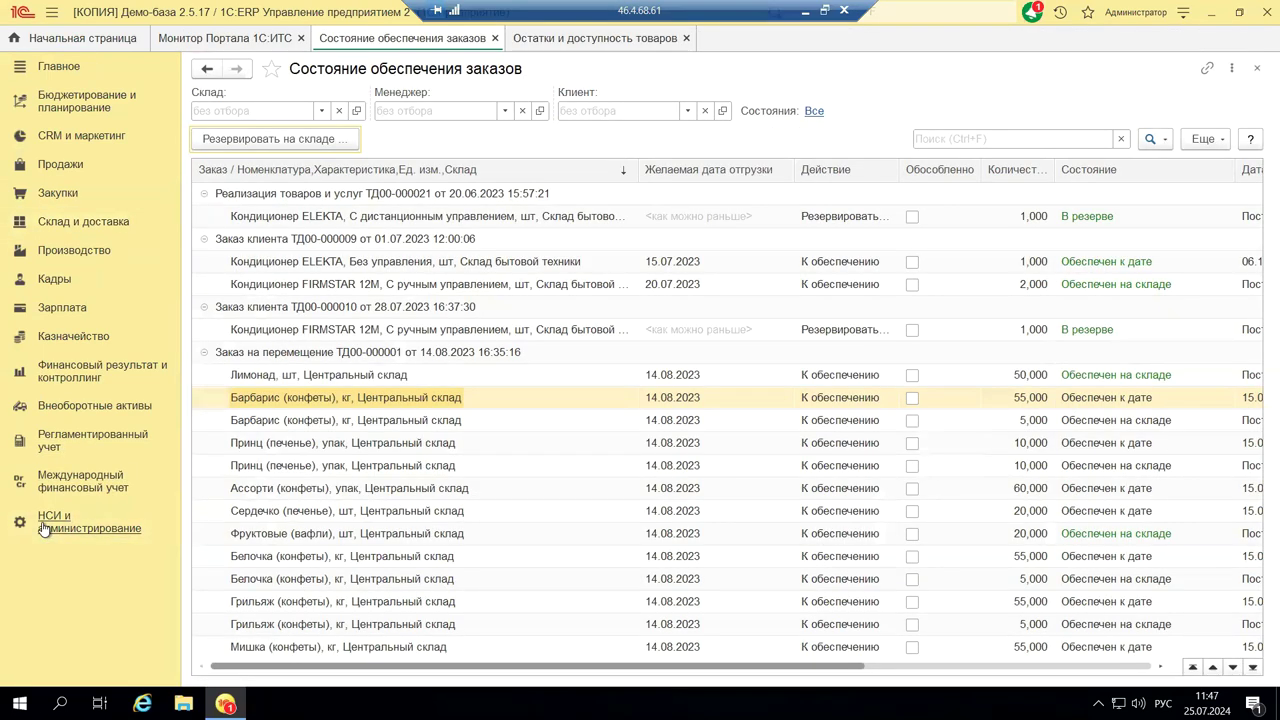
left_click(44, 528)
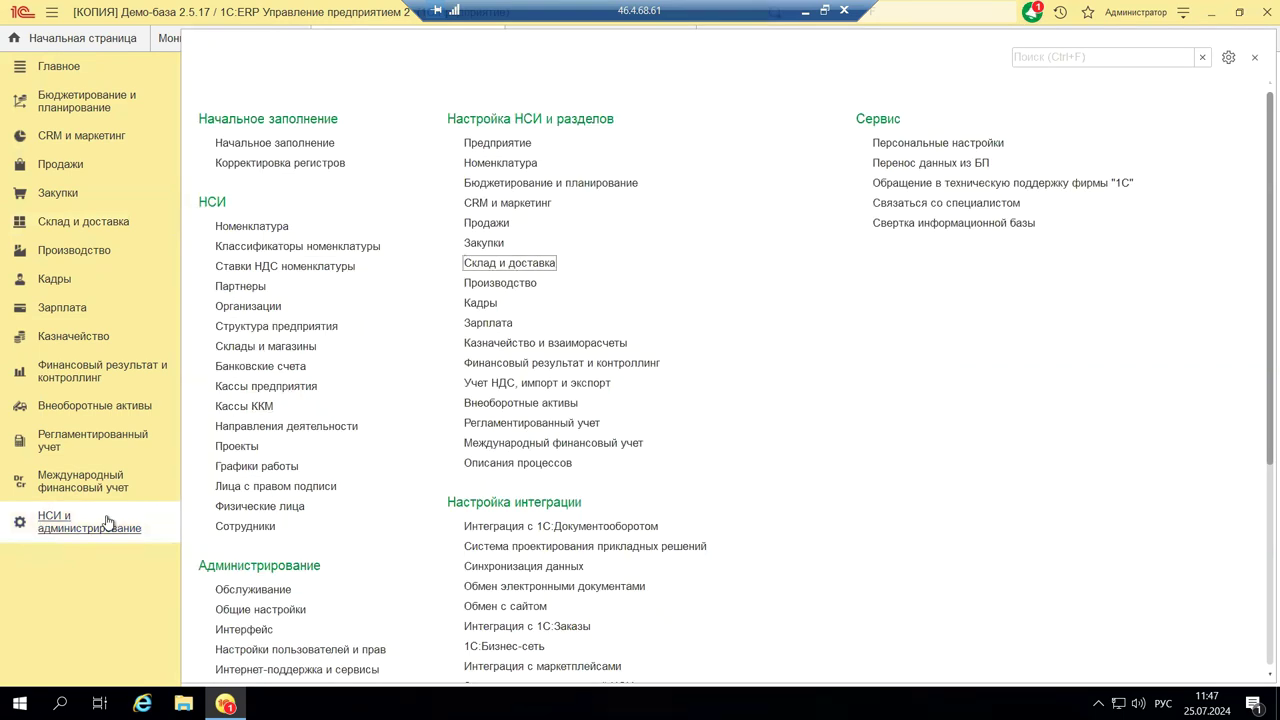
left_click(82, 222)
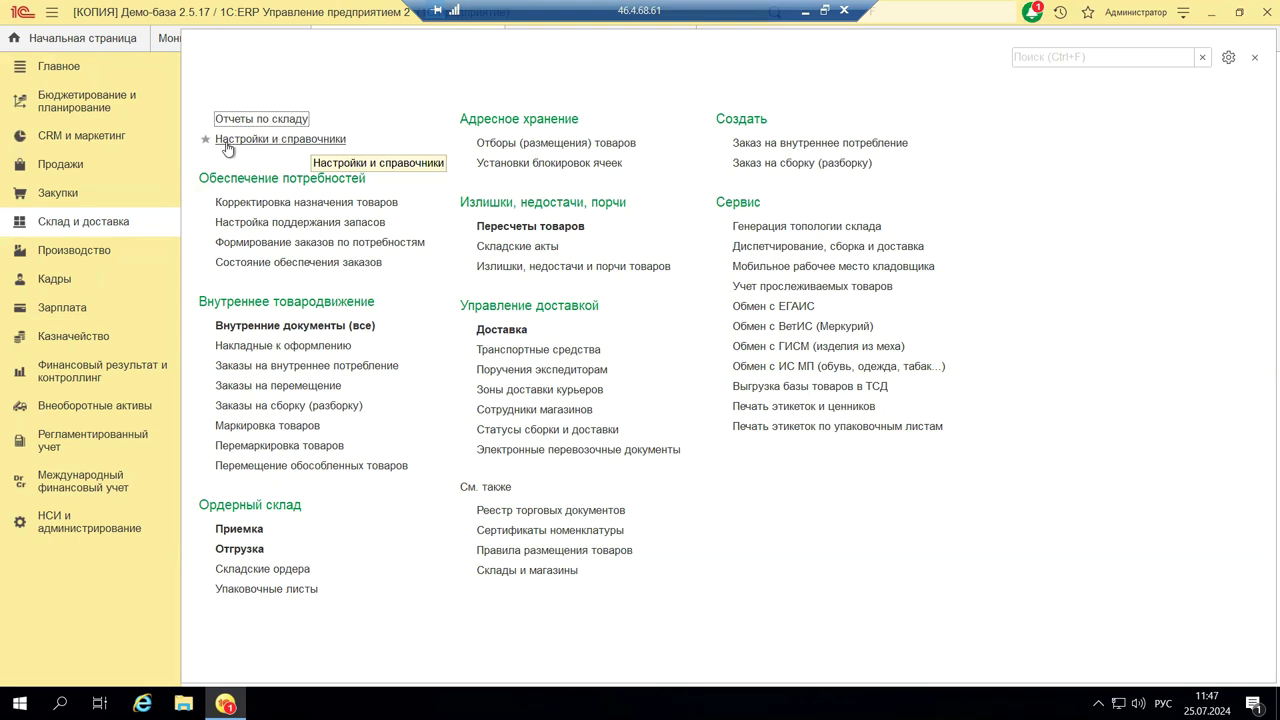
left_click(73, 170)
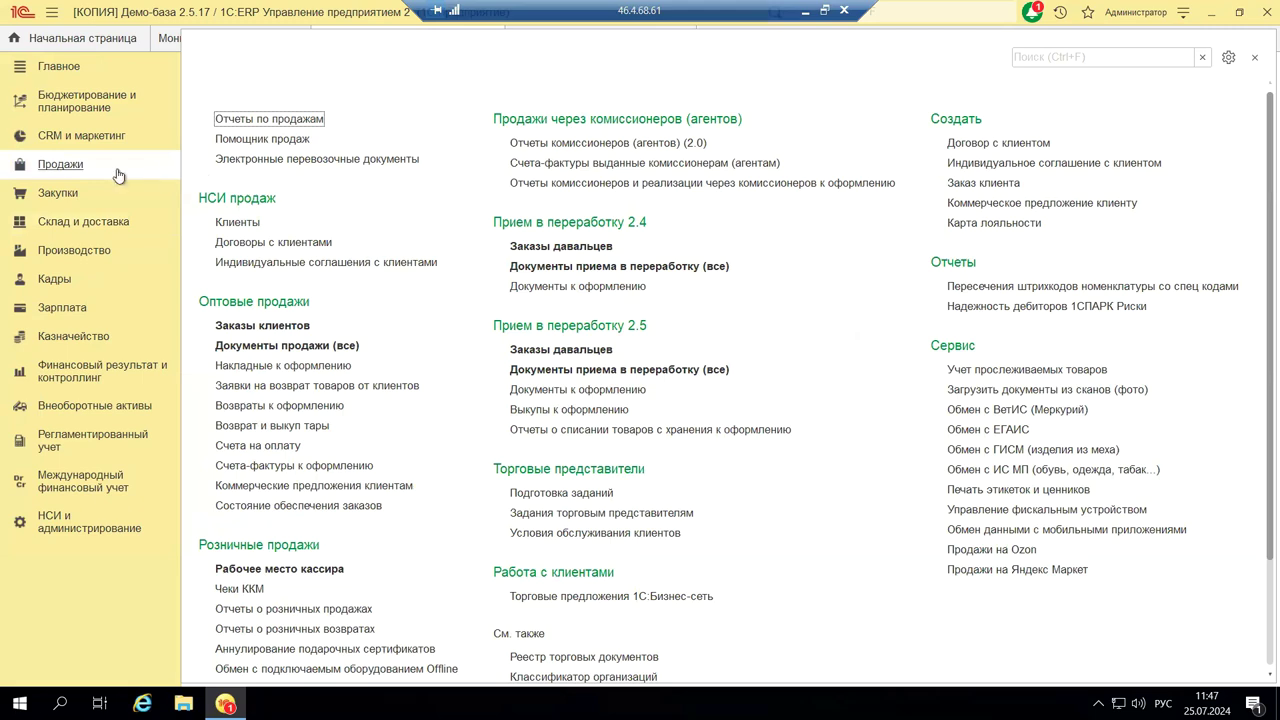
left_click(66, 197)
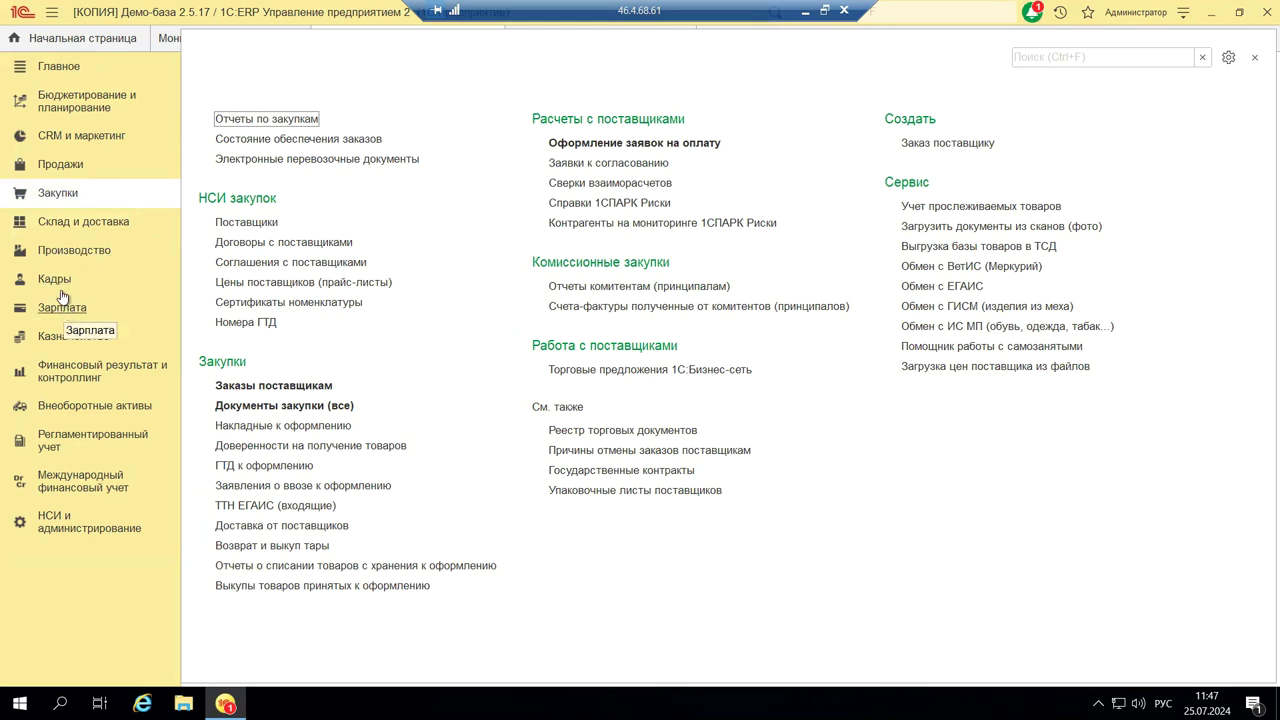
left_click(67, 247)
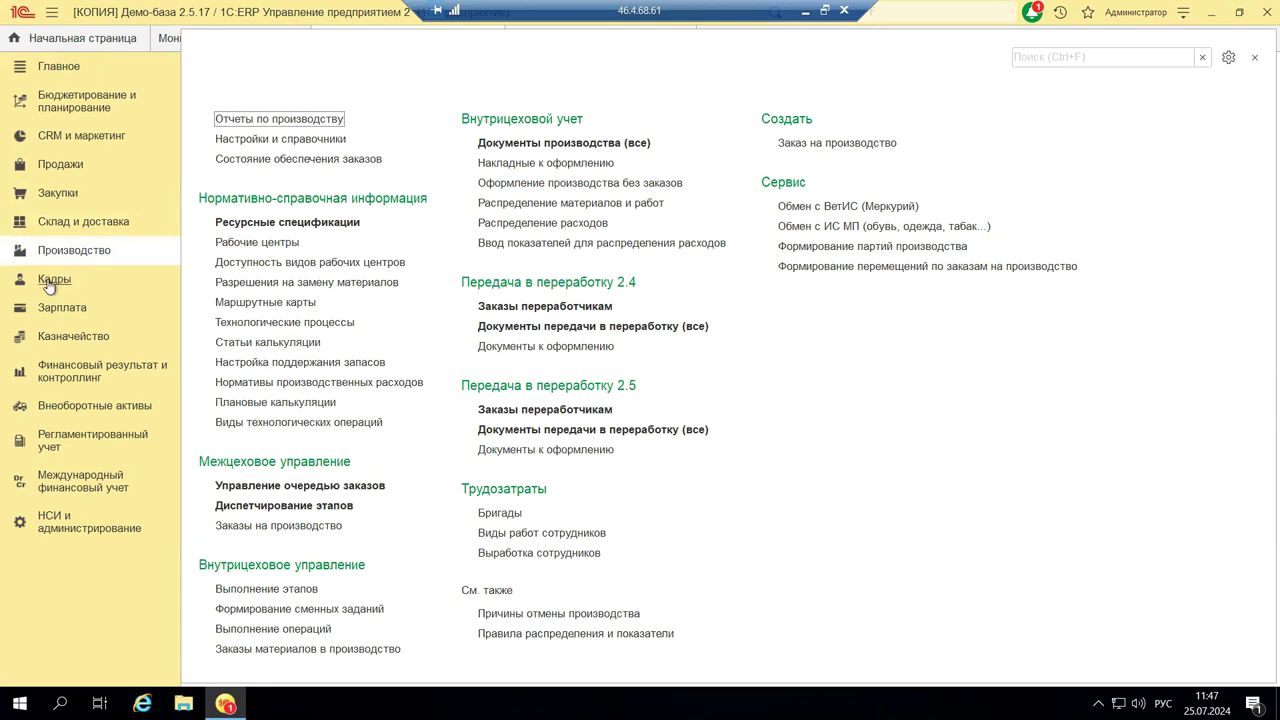
Open the «Способы обеспечения потребностей» list from the warehouse settings and catalogs.
left_click(44, 224)
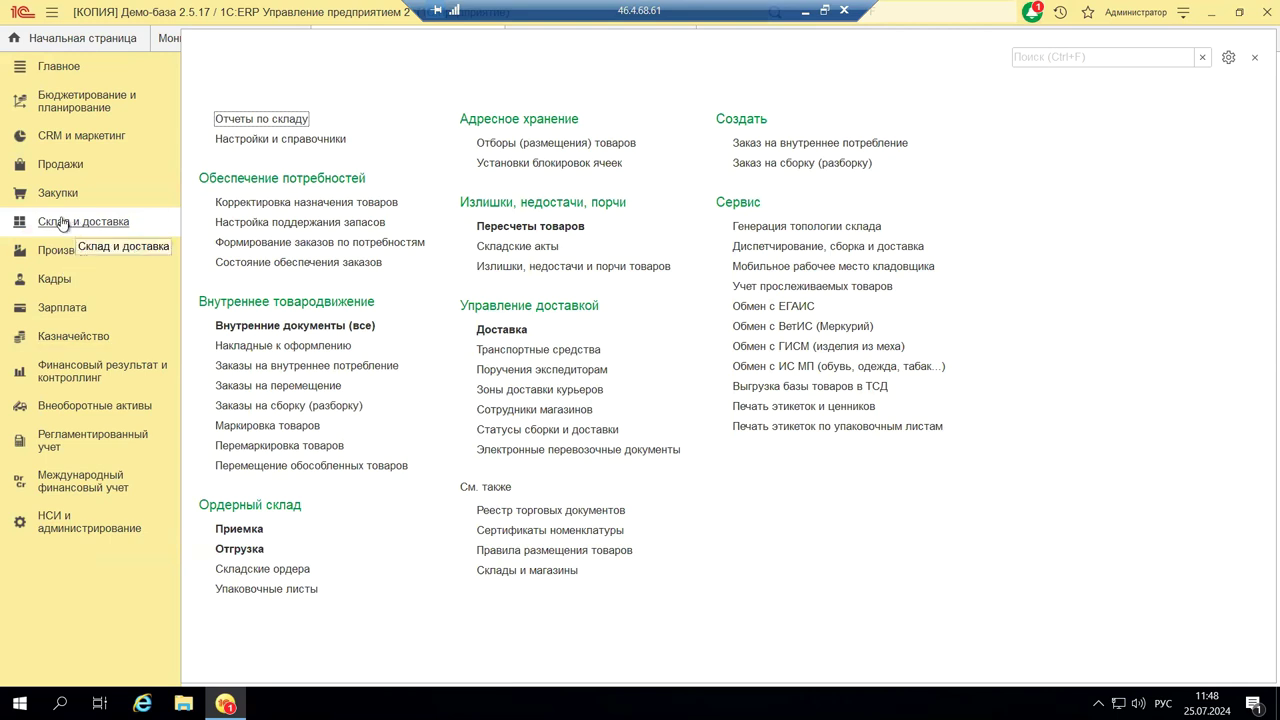
left_click(240, 145)
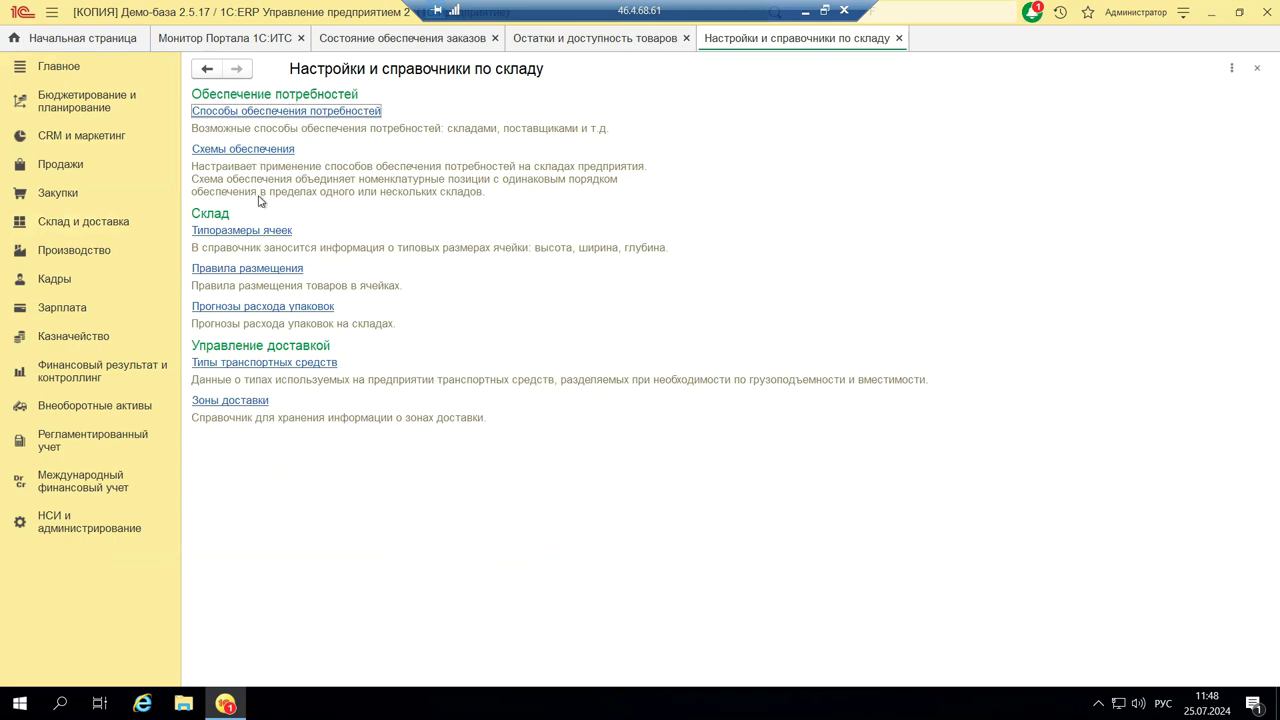
left_click(320, 112)
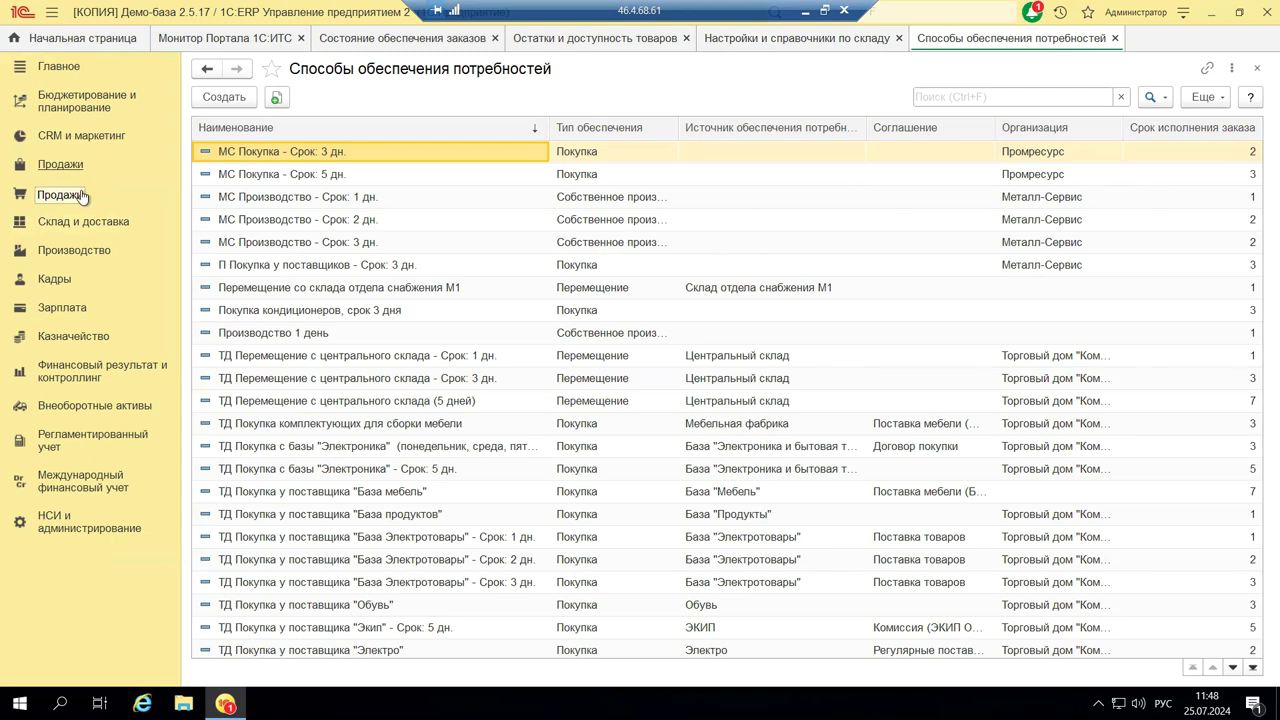
Generate the «Товарный календарь» warehouse report and view its date columns through «Дата не определена».
left_click(65, 231)
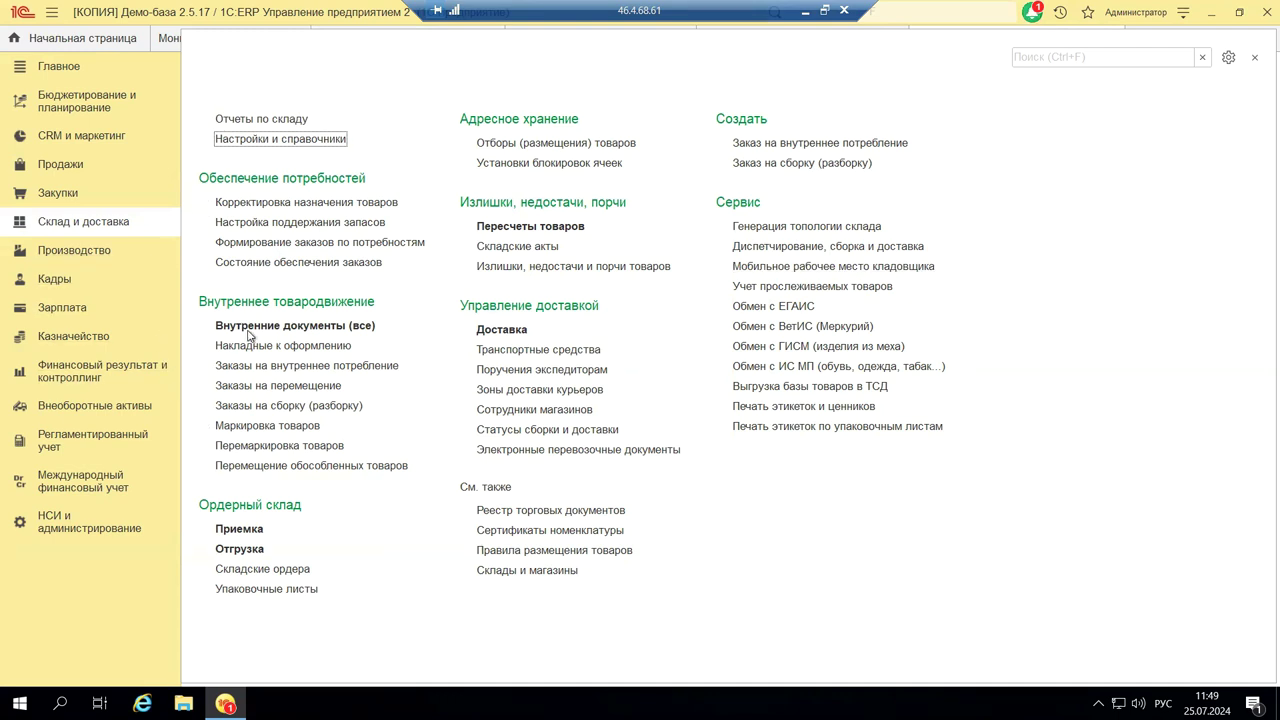
left_click(260, 121)
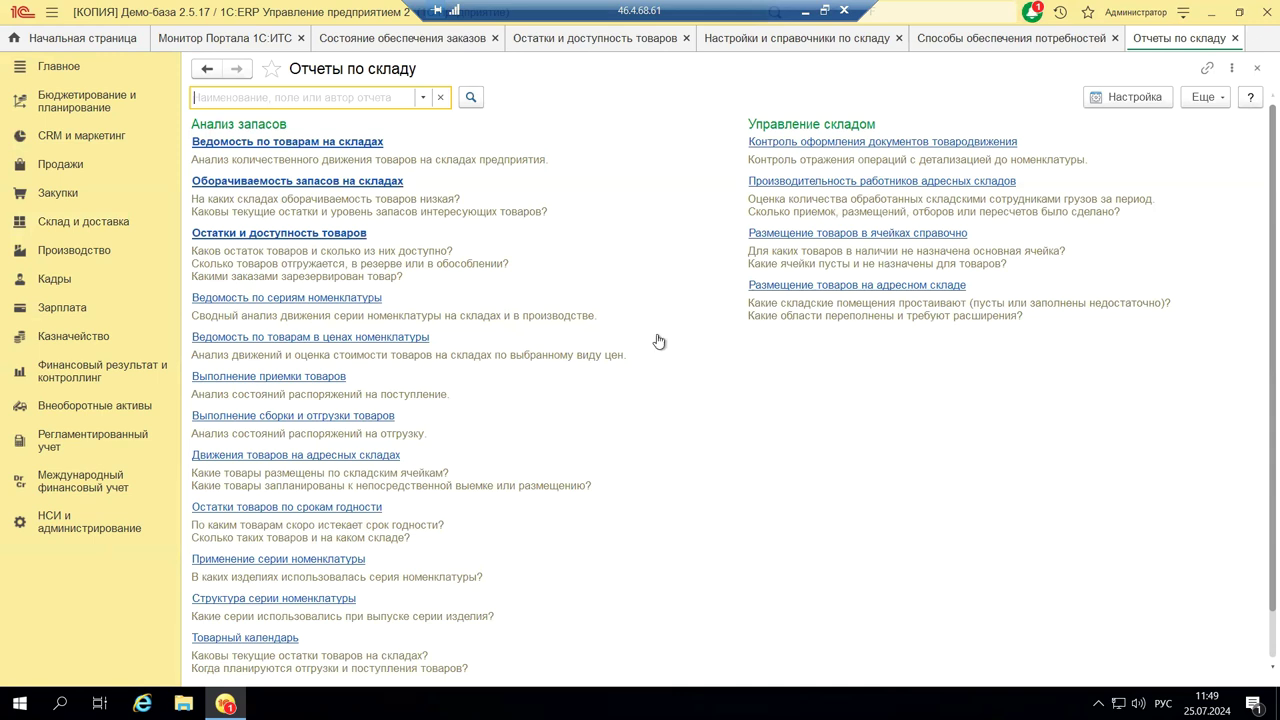
scroll(659, 342, "down", 1)
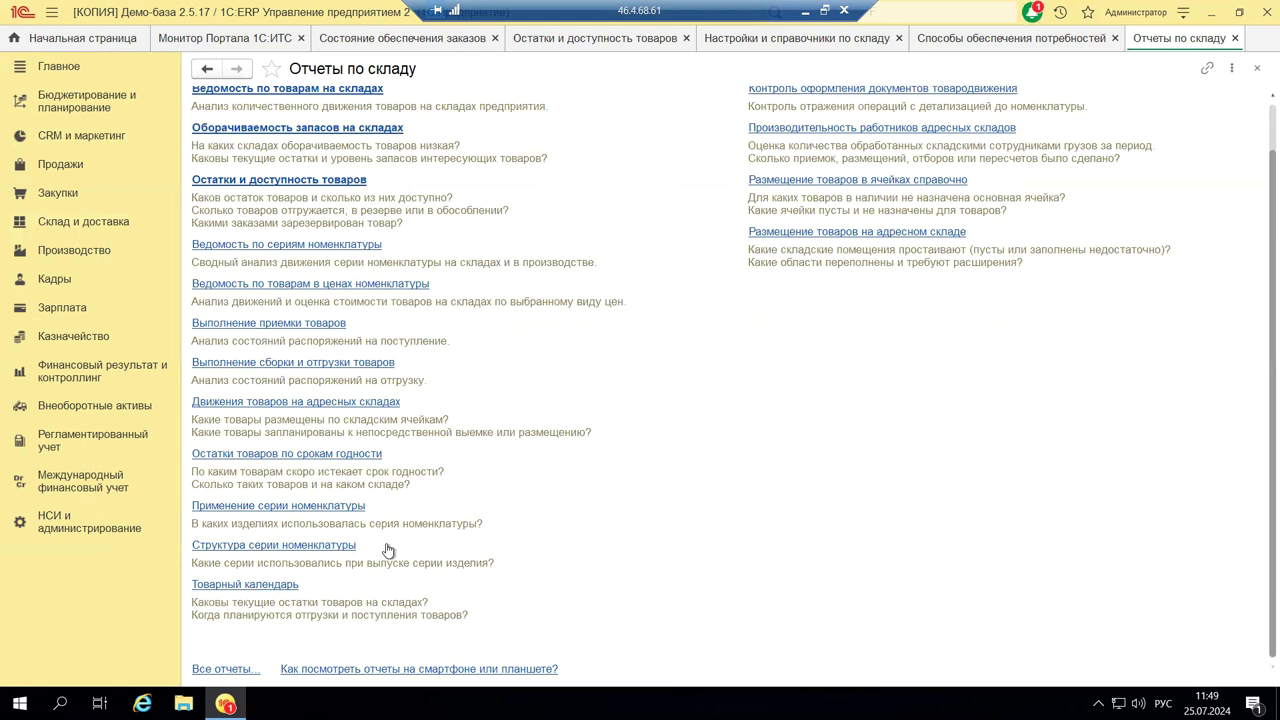
left_click(220, 590)
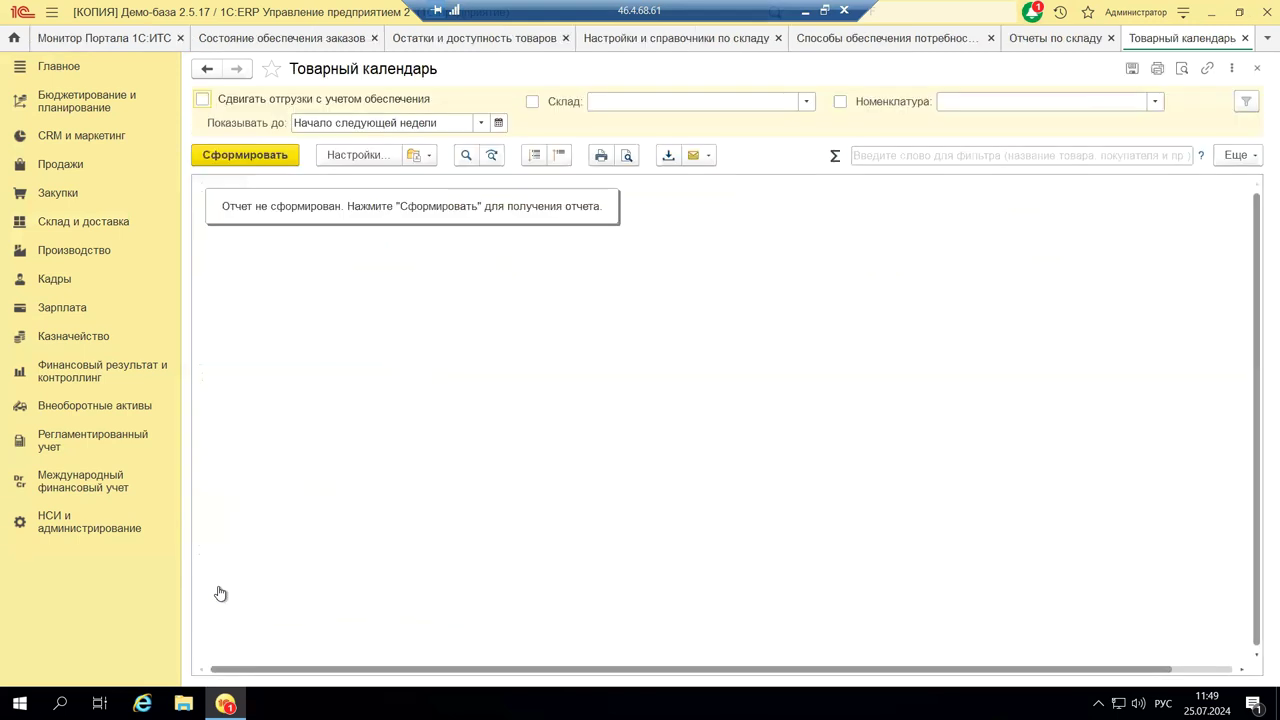
left_click(263, 160)
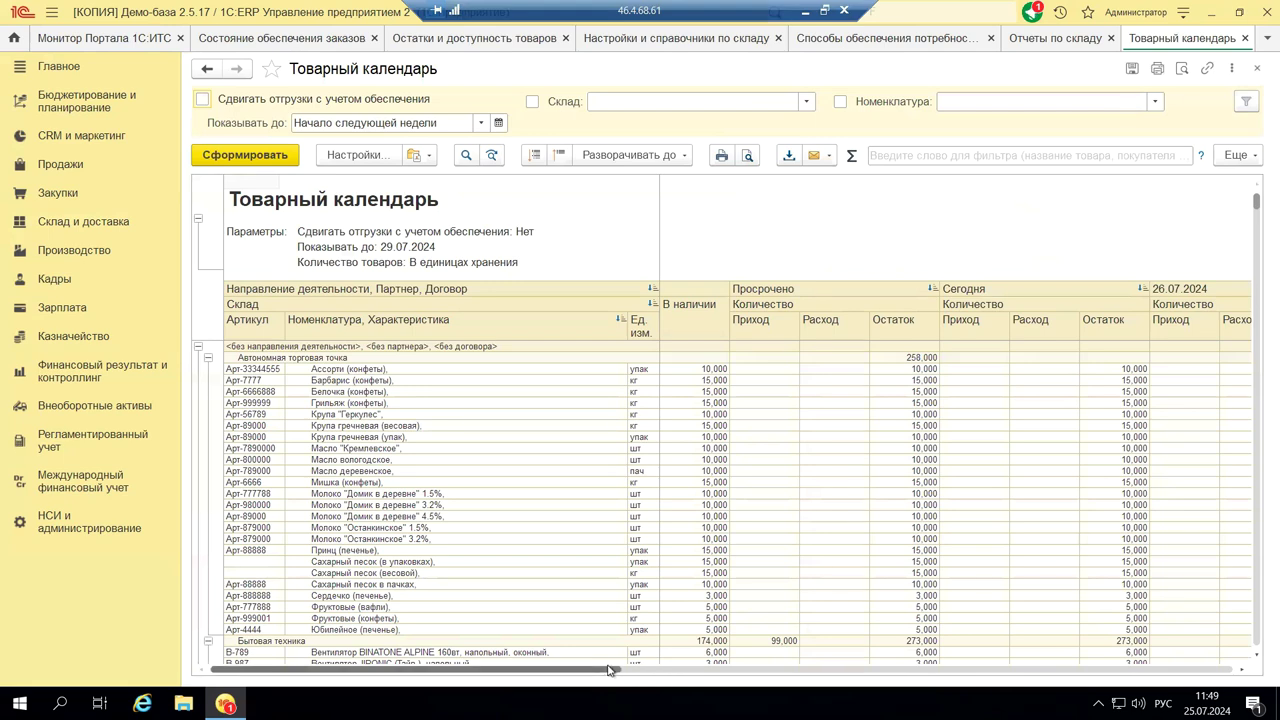
left_click_drag(607, 670, 1050, 666)
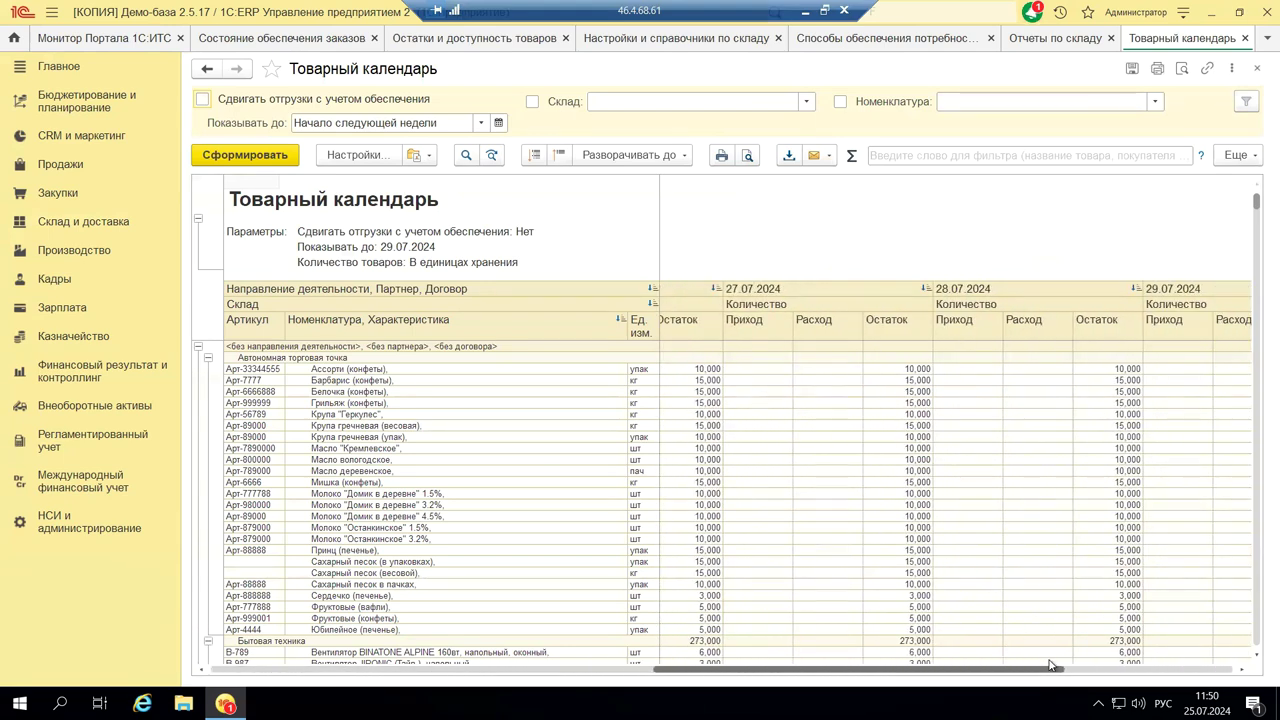
left_click_drag(1138, 664, 1257, 665)
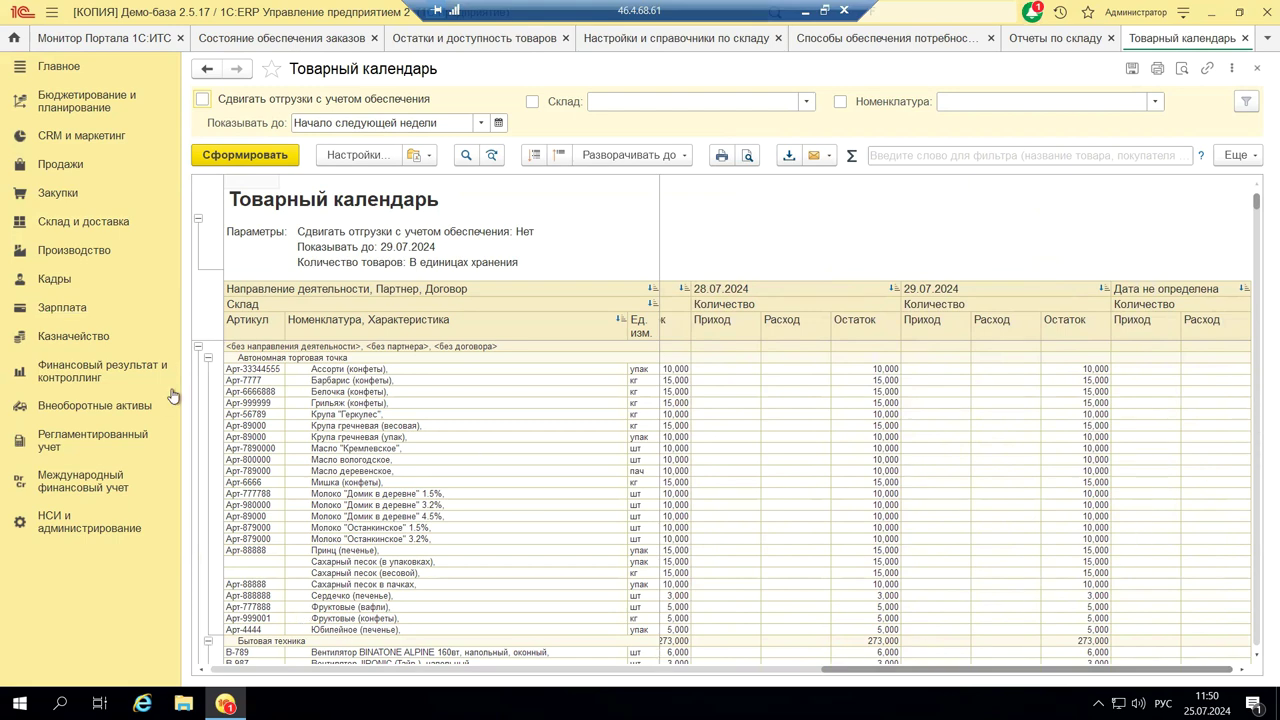
Collapse the «Товарный календарь» report to the «Склад» grouping level and view the warehouse totals from the first columns.
right_click(206, 292)
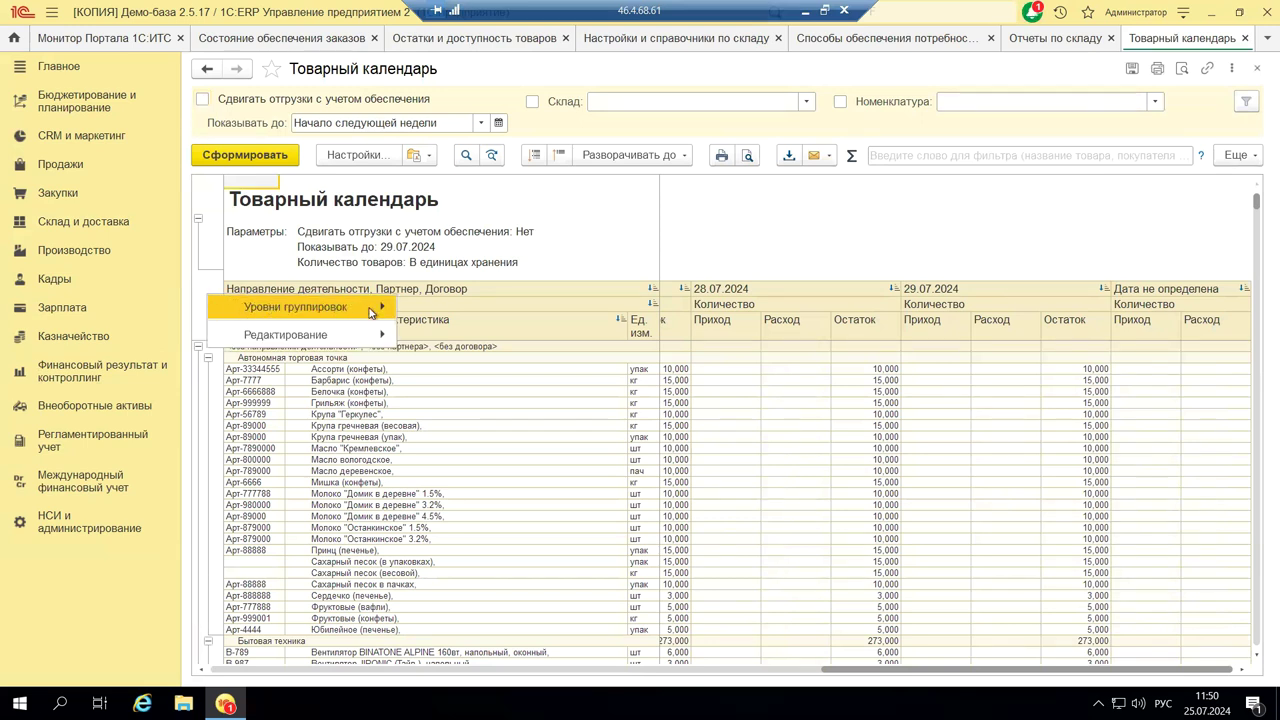
mouse_move(370, 312)
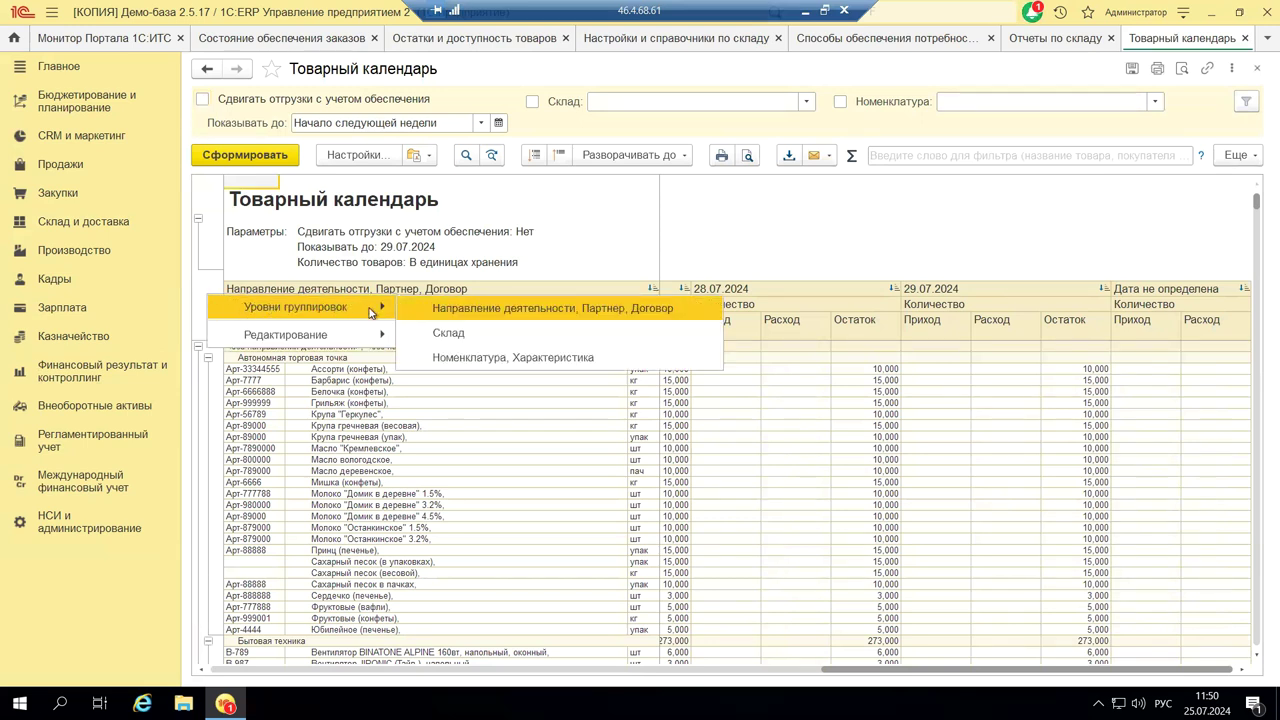
left_click(462, 342)
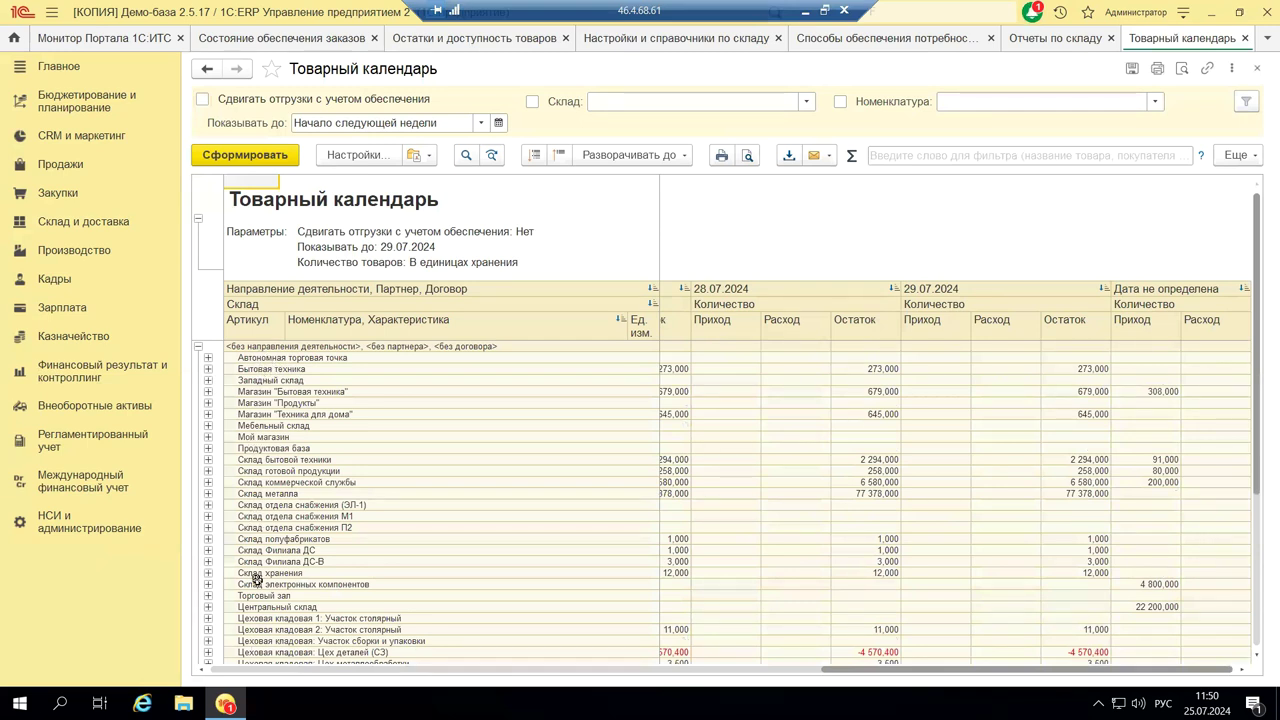
left_click(207, 360)
left_click(207, 359)
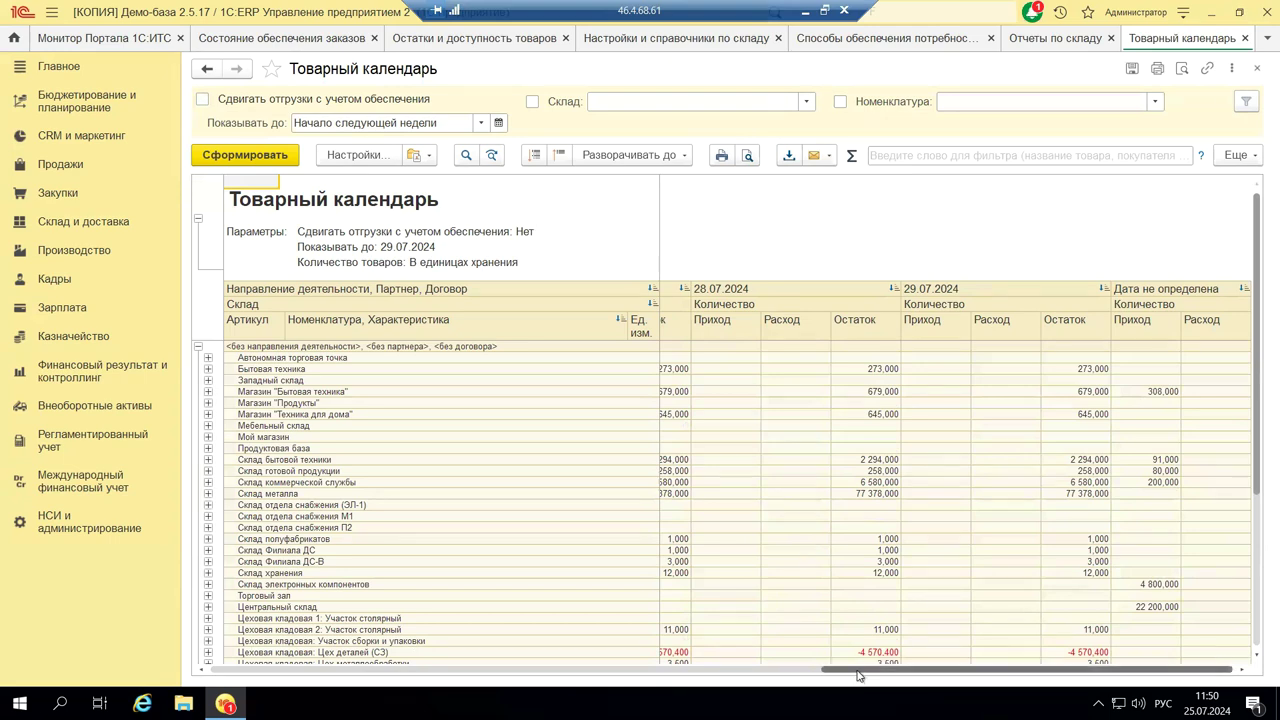
left_click_drag(895, 677, 260, 630)
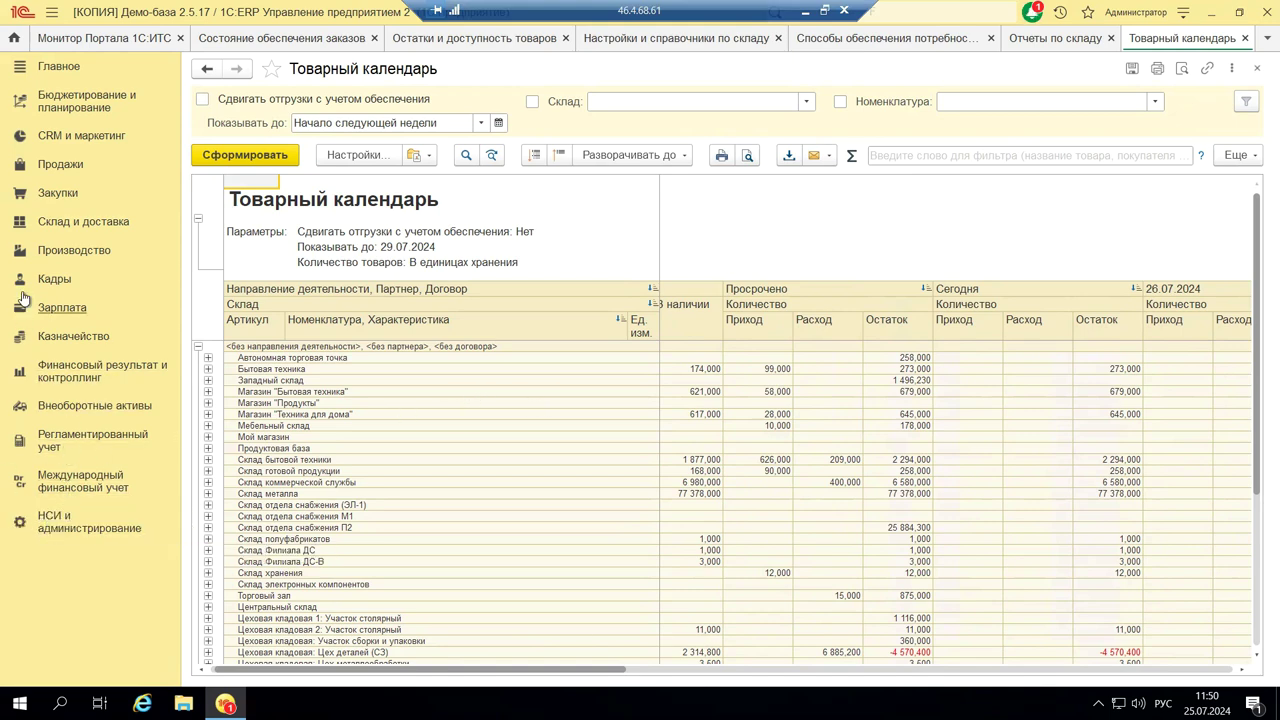
Open the «Остатки товаров по срокам годности» warehouse report and generate it for 29.07.2024 – 04.08.2024.
left_click(52, 228)
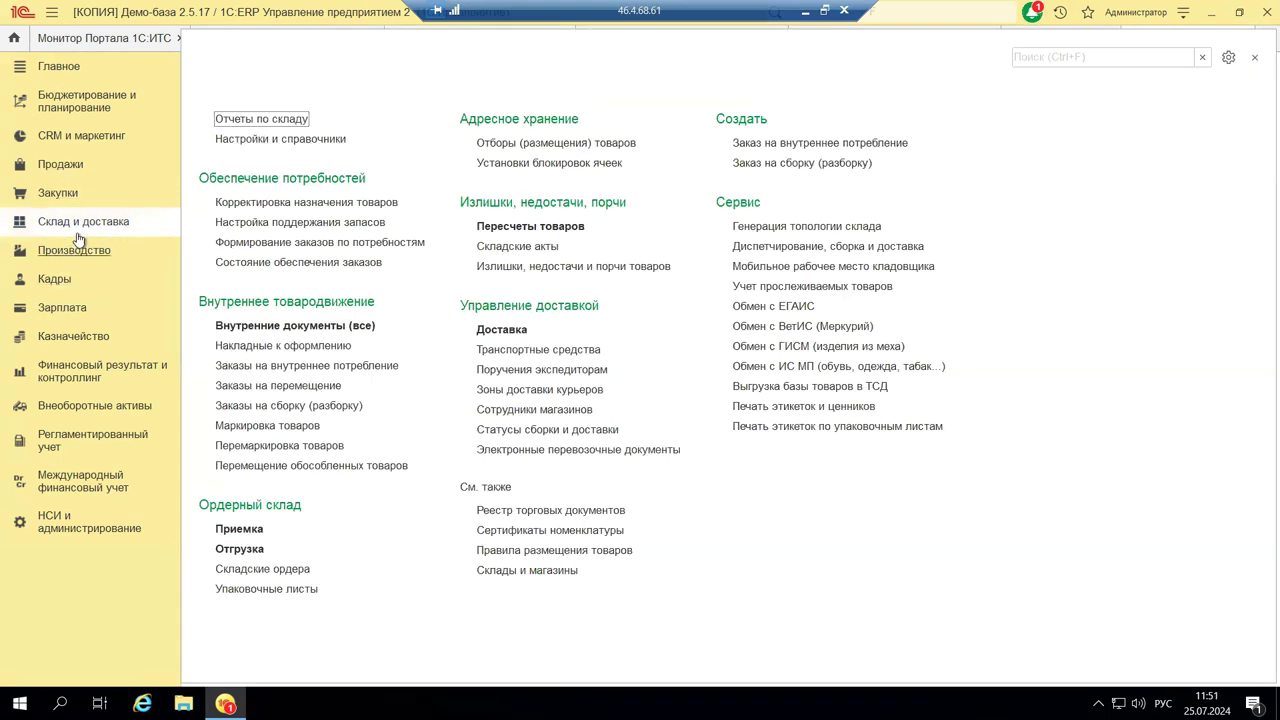
left_click(258, 121)
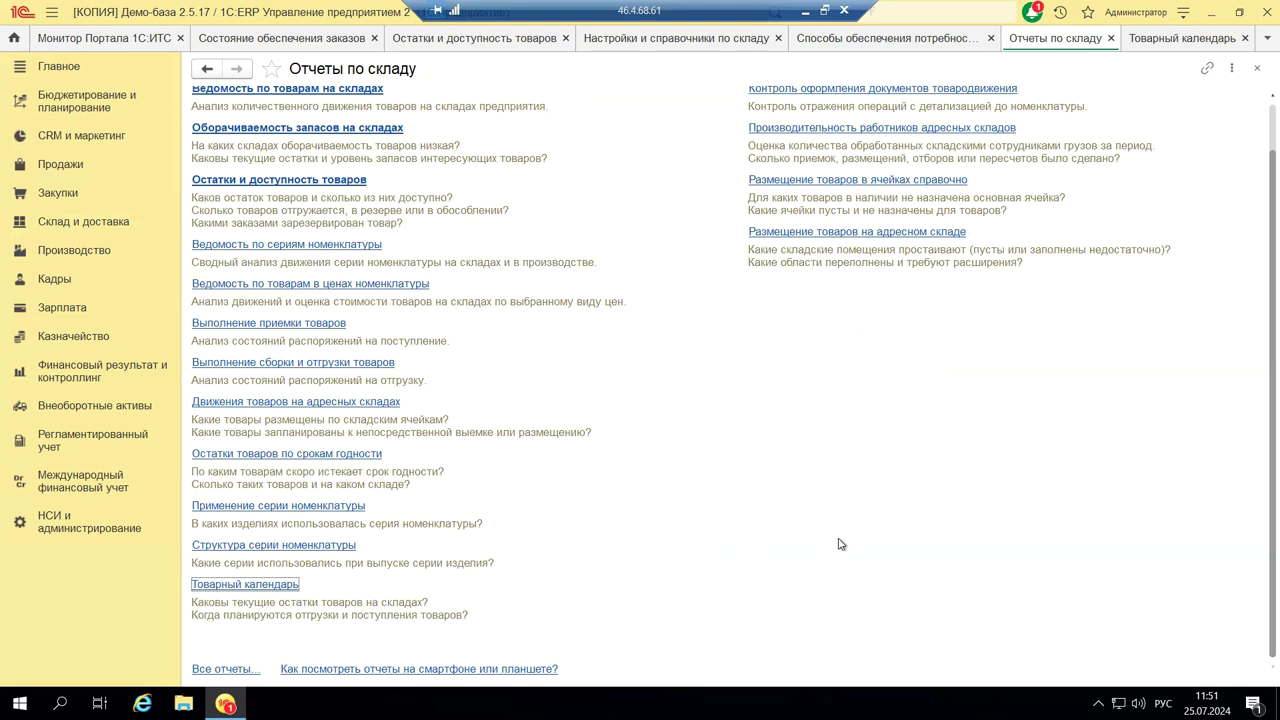
scroll(840, 544, "up", 2)
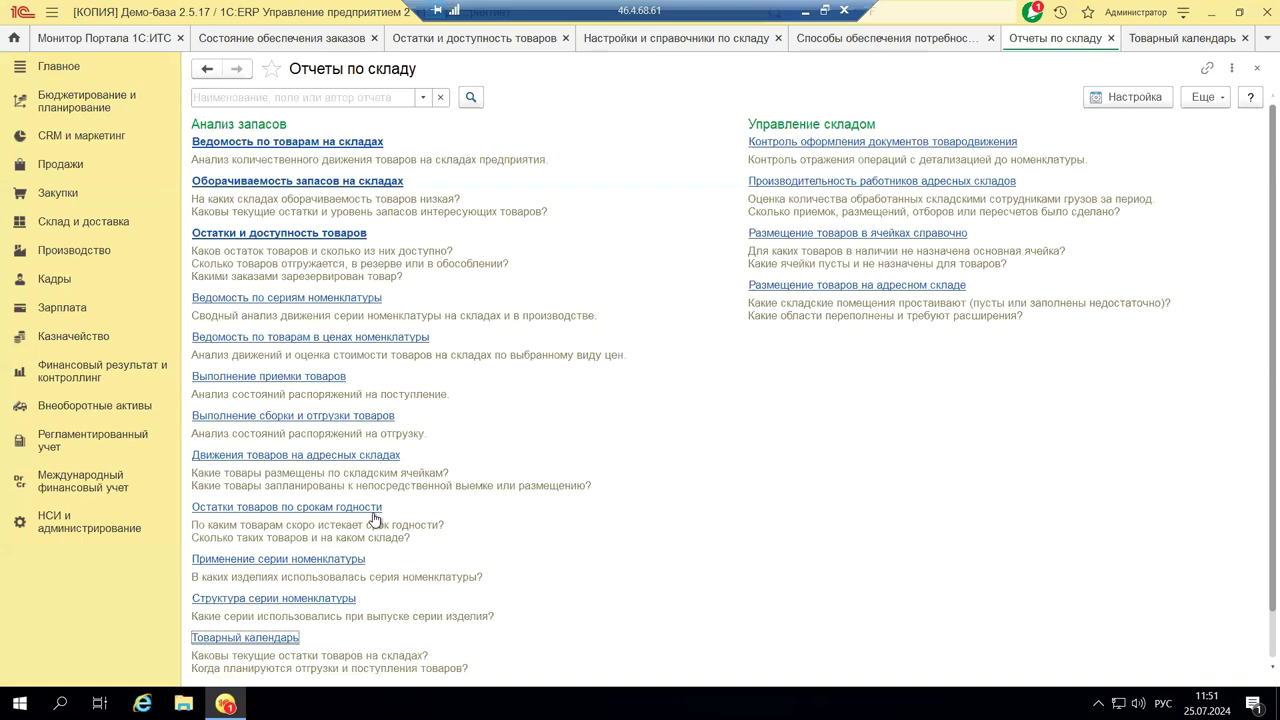
left_click(284, 510)
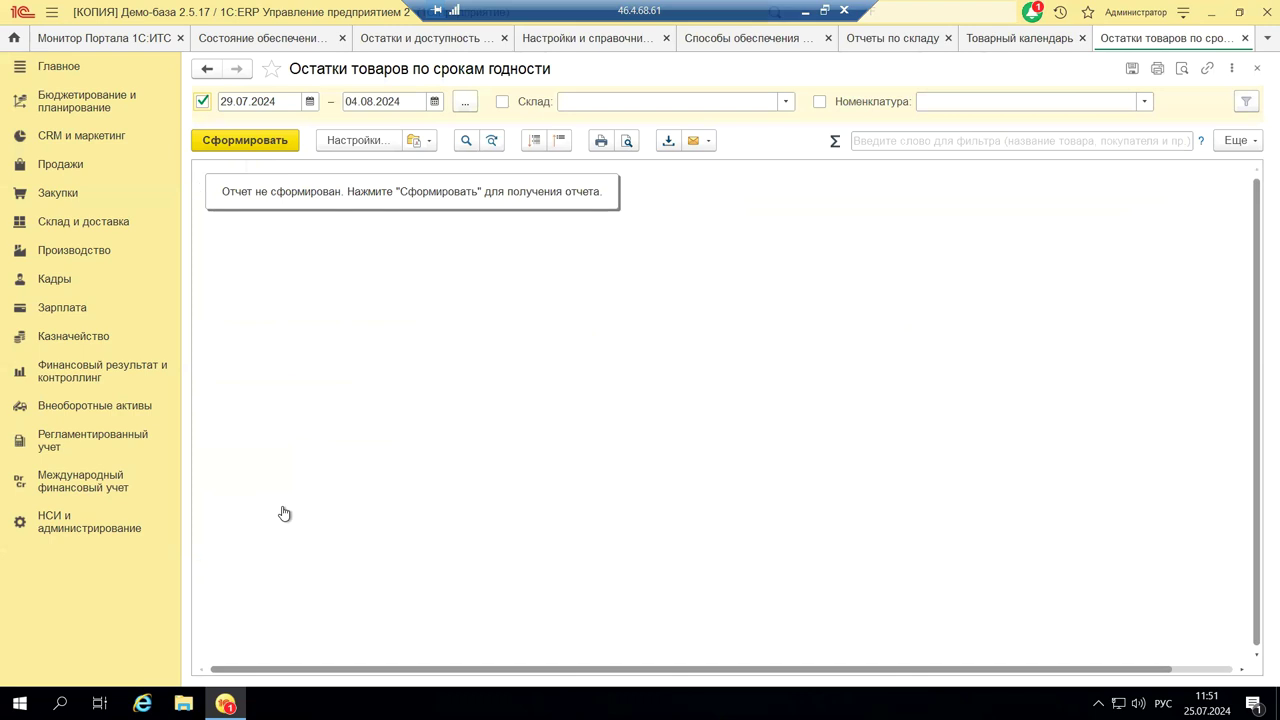
left_click(242, 144)
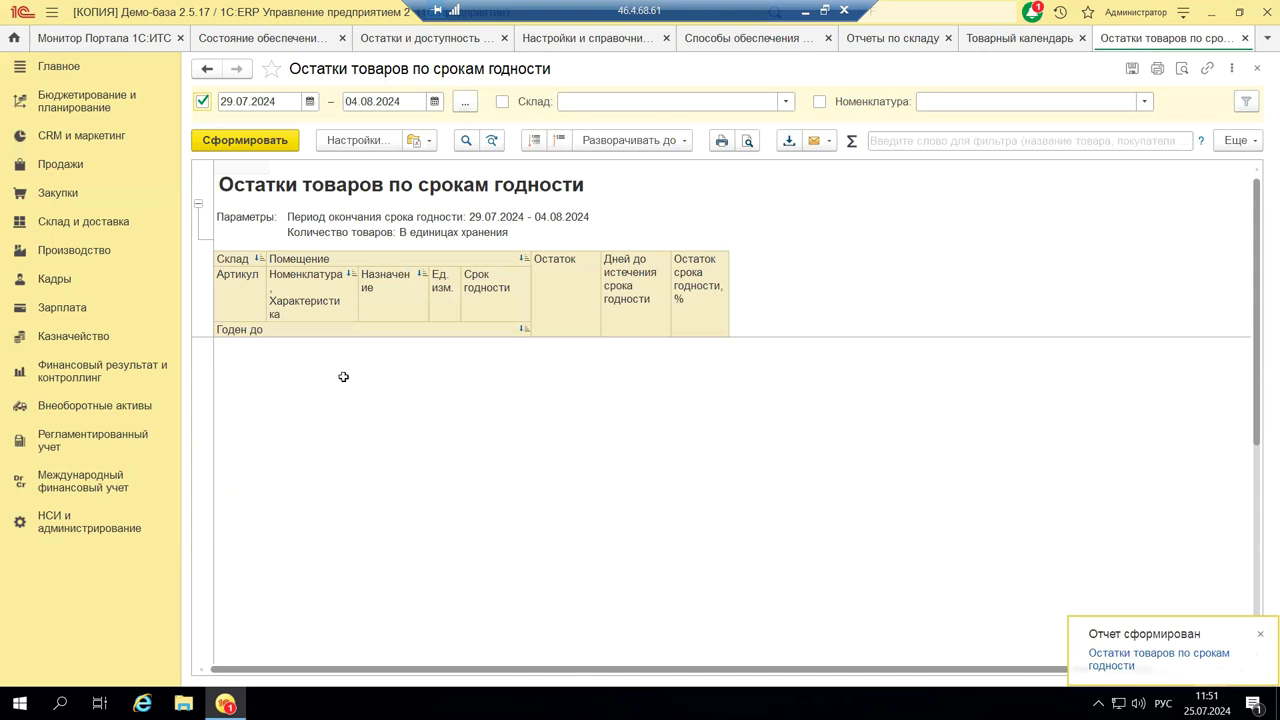
Set the start of the expiry period to 01.01.2024 and regenerate the «Остатки товаров по срокам годности» report.
left_click(309, 101)
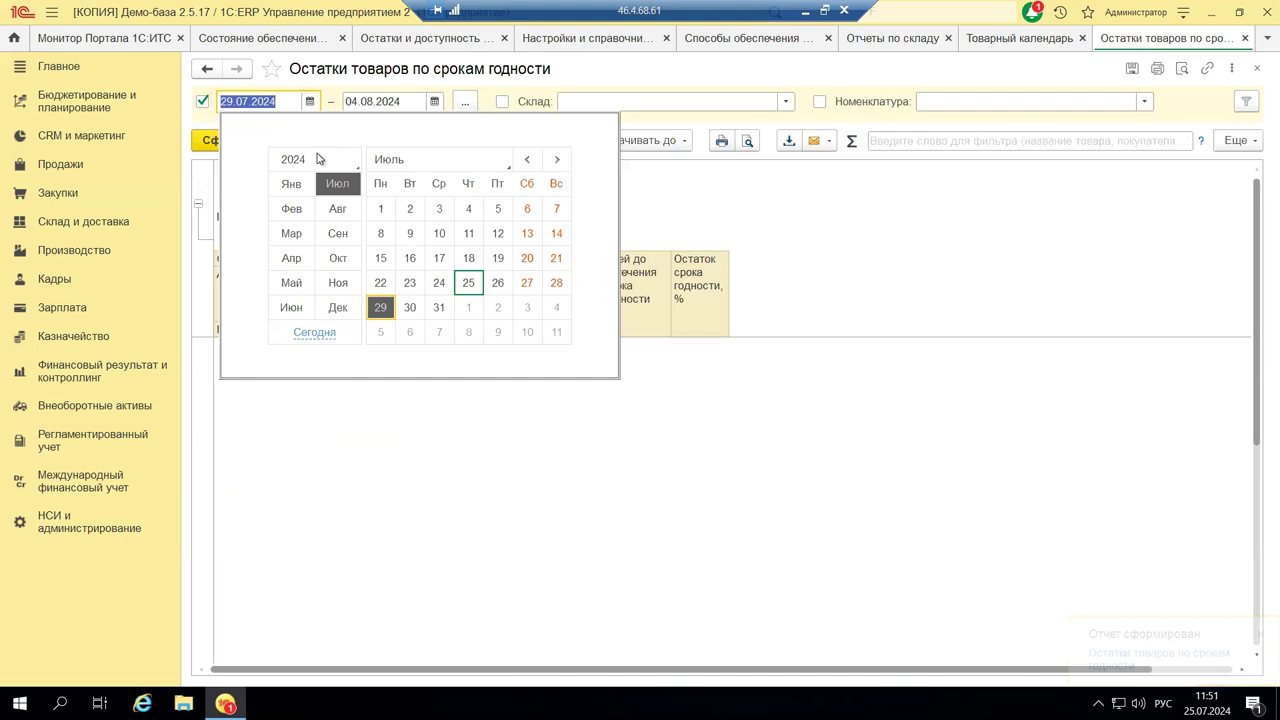
left_click(290, 185)
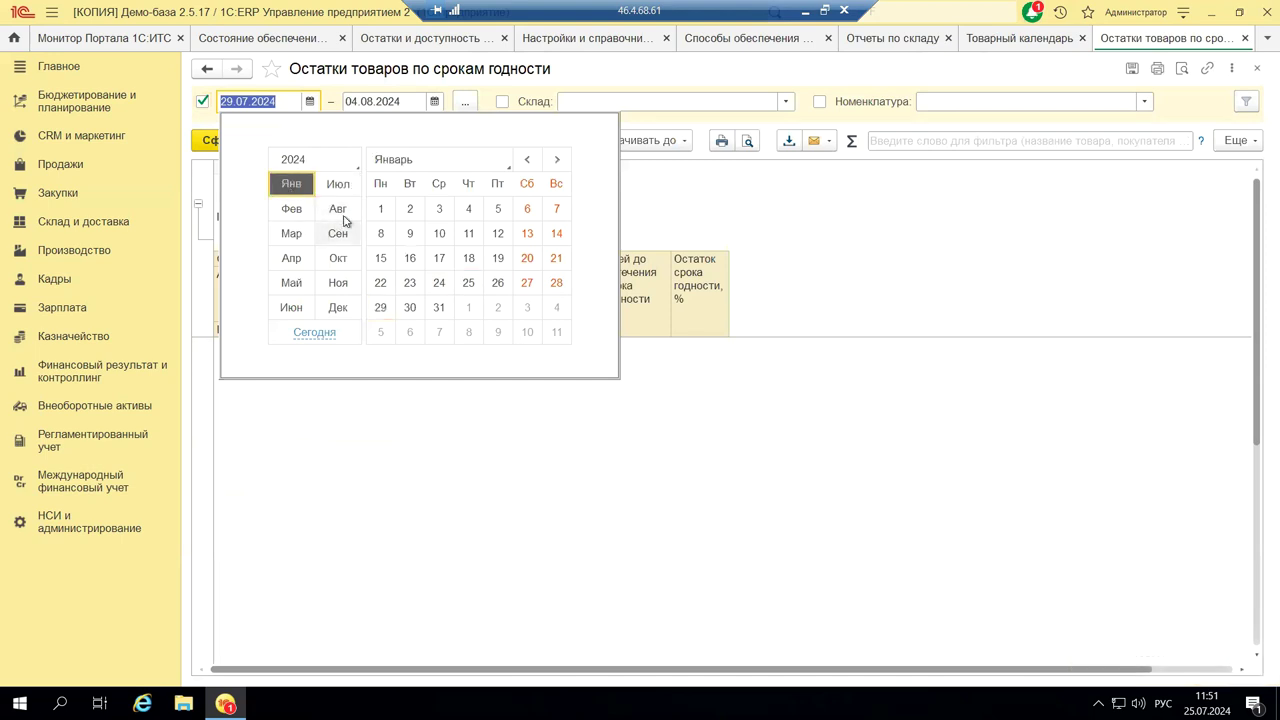
left_click(381, 209)
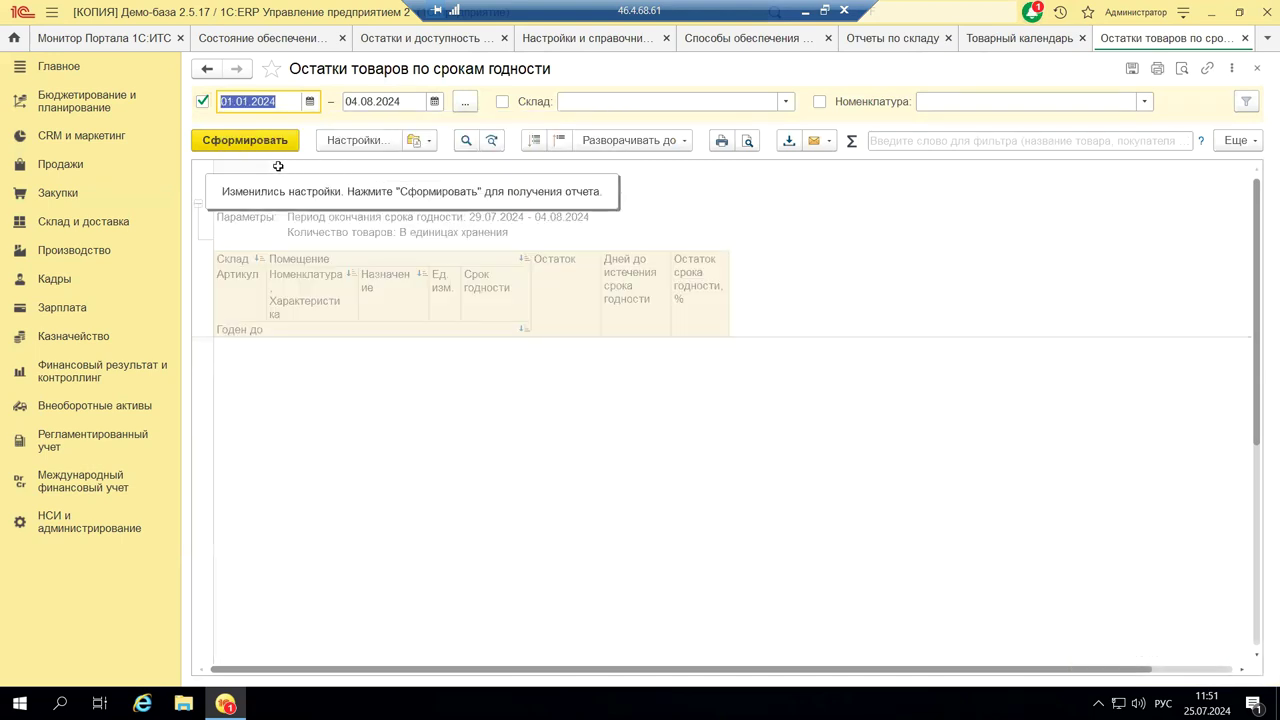
left_click(235, 139)
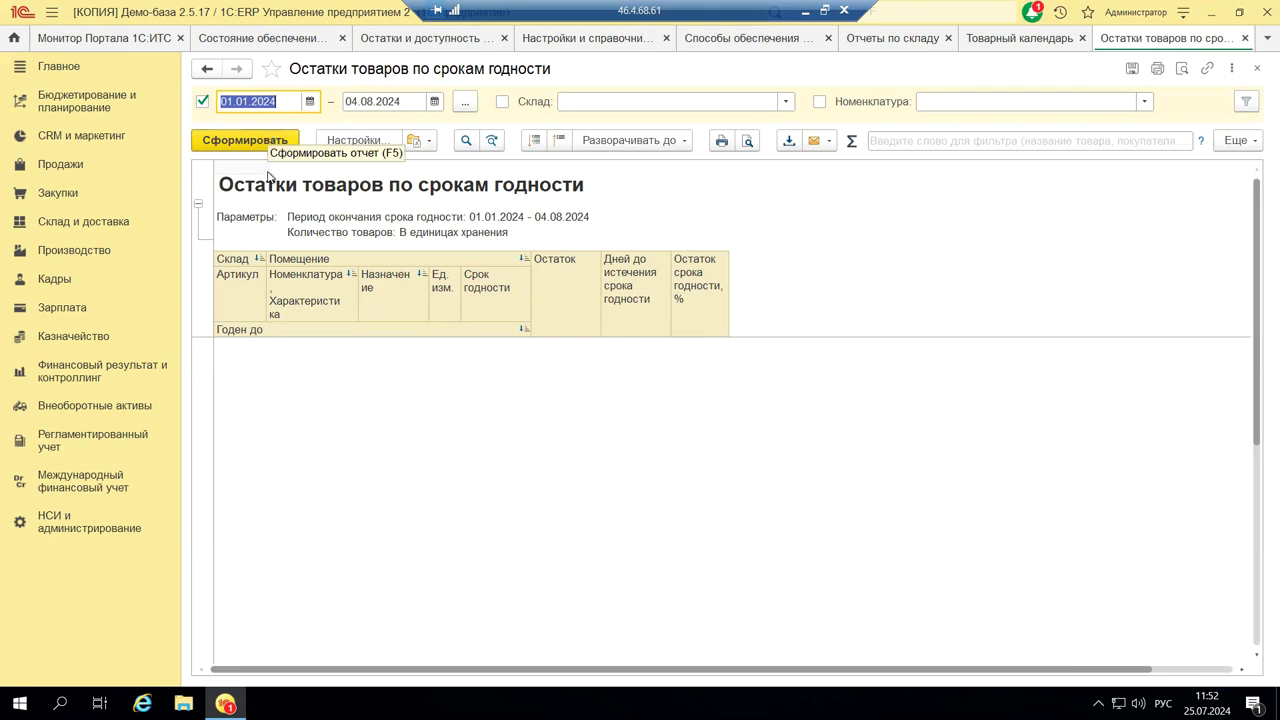
Close the expiry balances report, the «Отчеты по складу» list and the «Товарный календарь» report.
left_click(1257, 73)
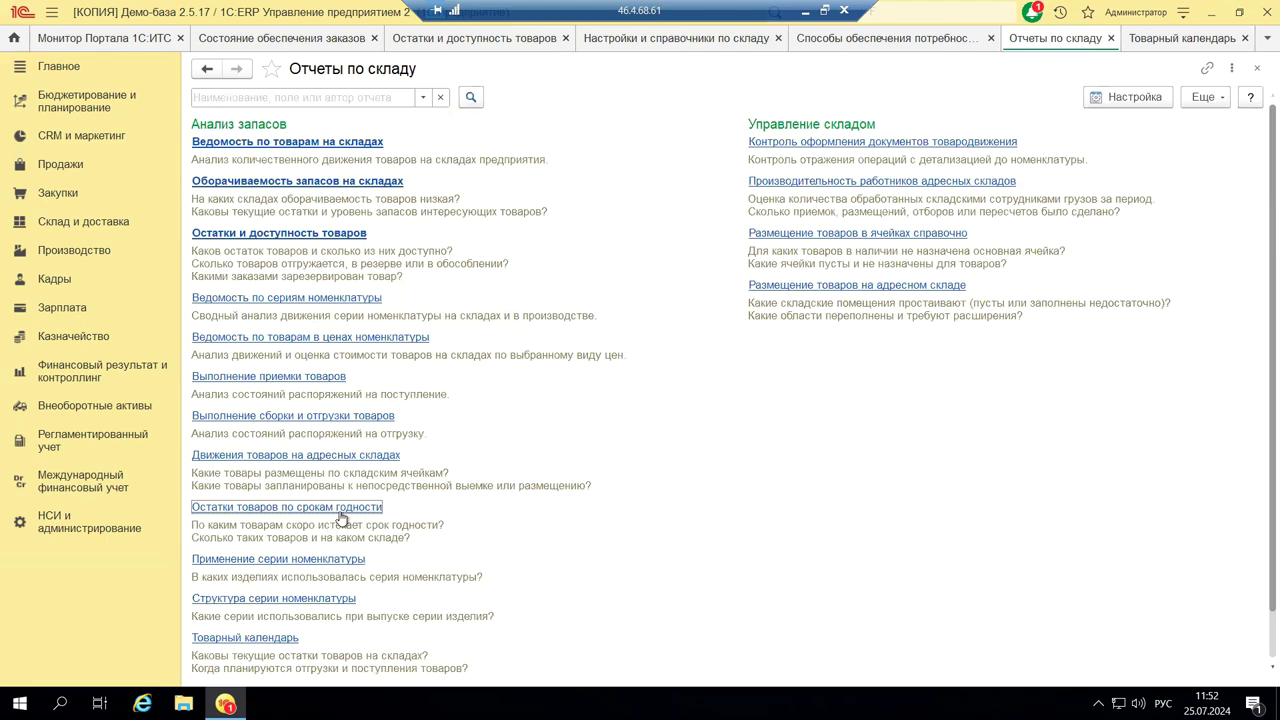
left_click(1257, 72)
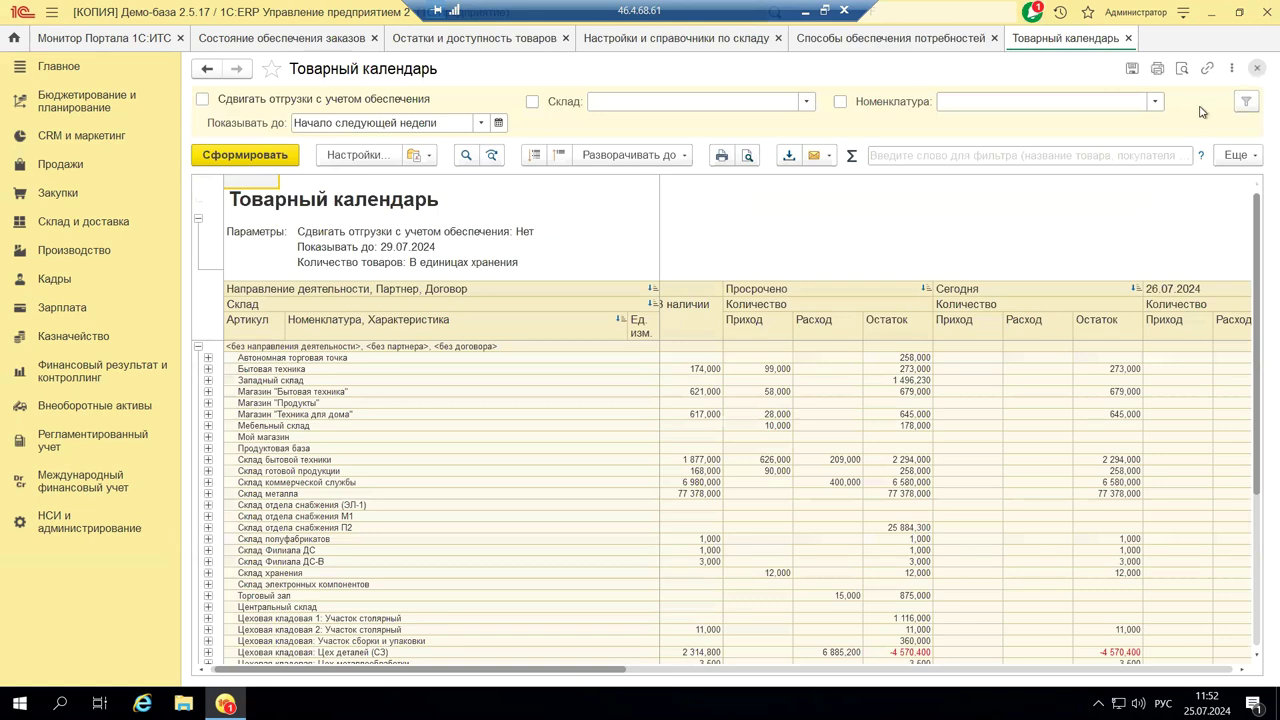
left_click(1257, 72)
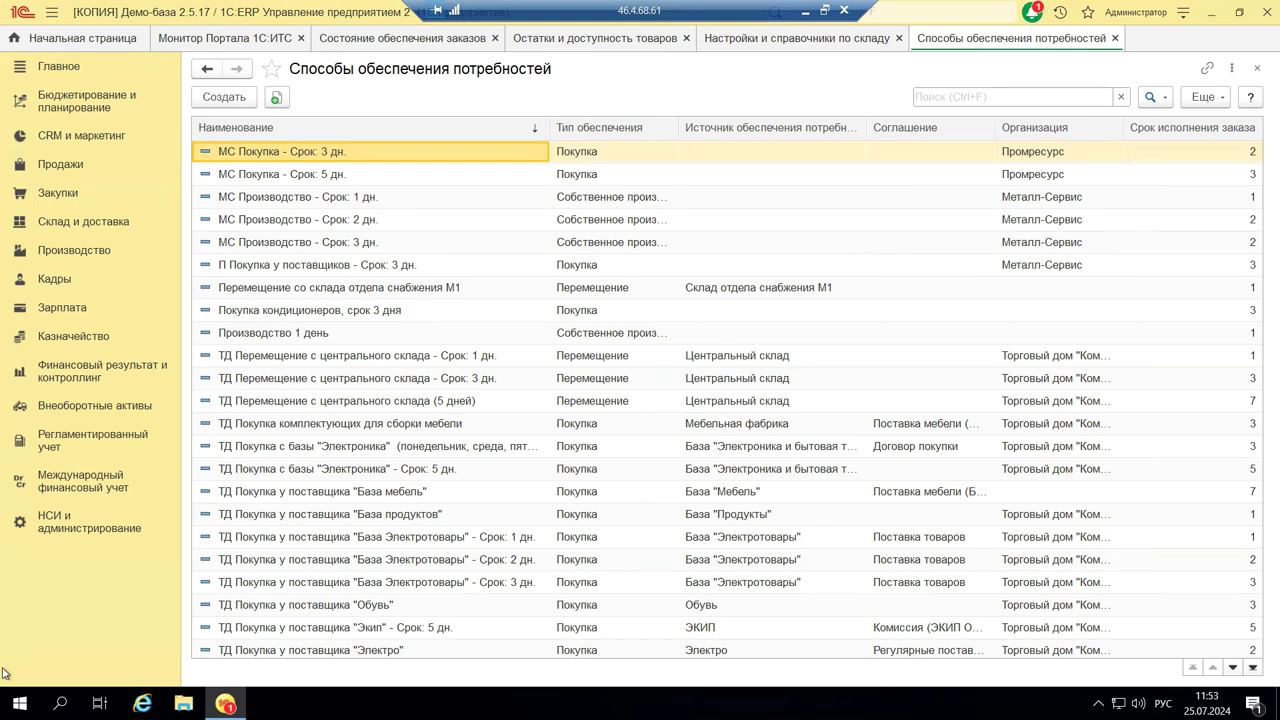
Open the «Андромеда Плюс» organization card from the «Организации» catalog in the master data and administration section.
left_click(55, 527)
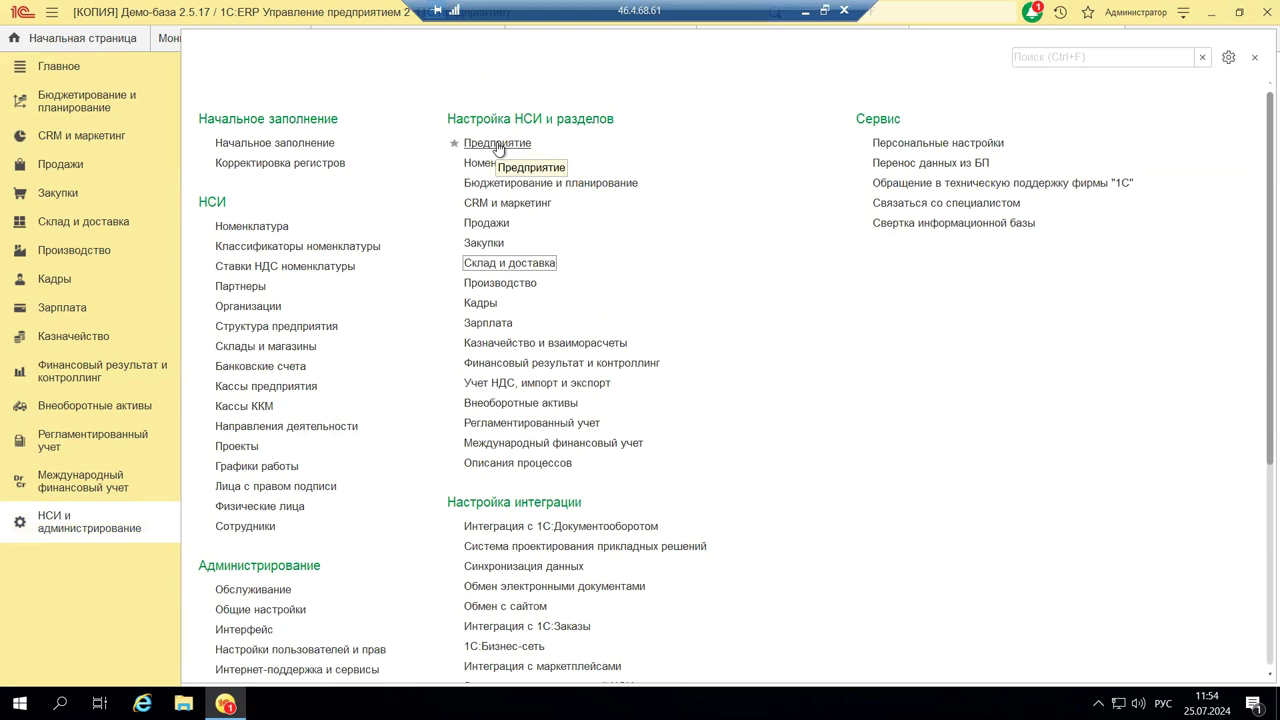
left_click(246, 309)
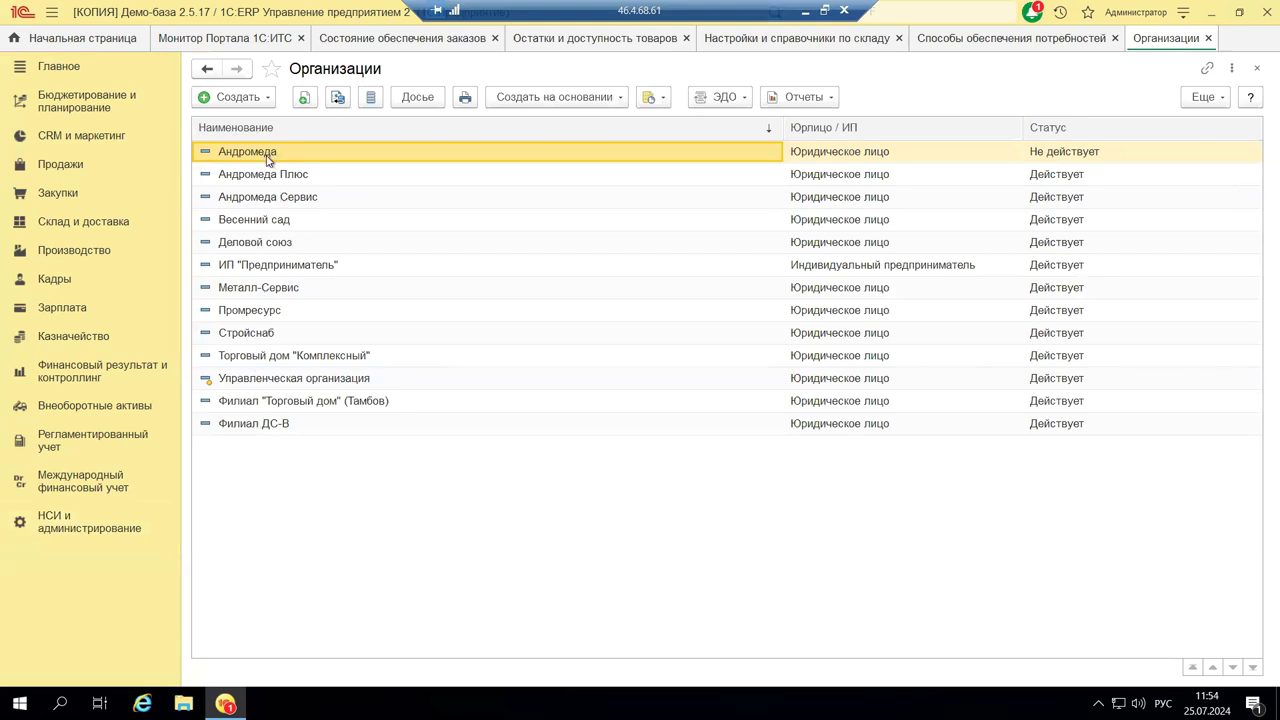
left_click(263, 173)
double_click(263, 173)
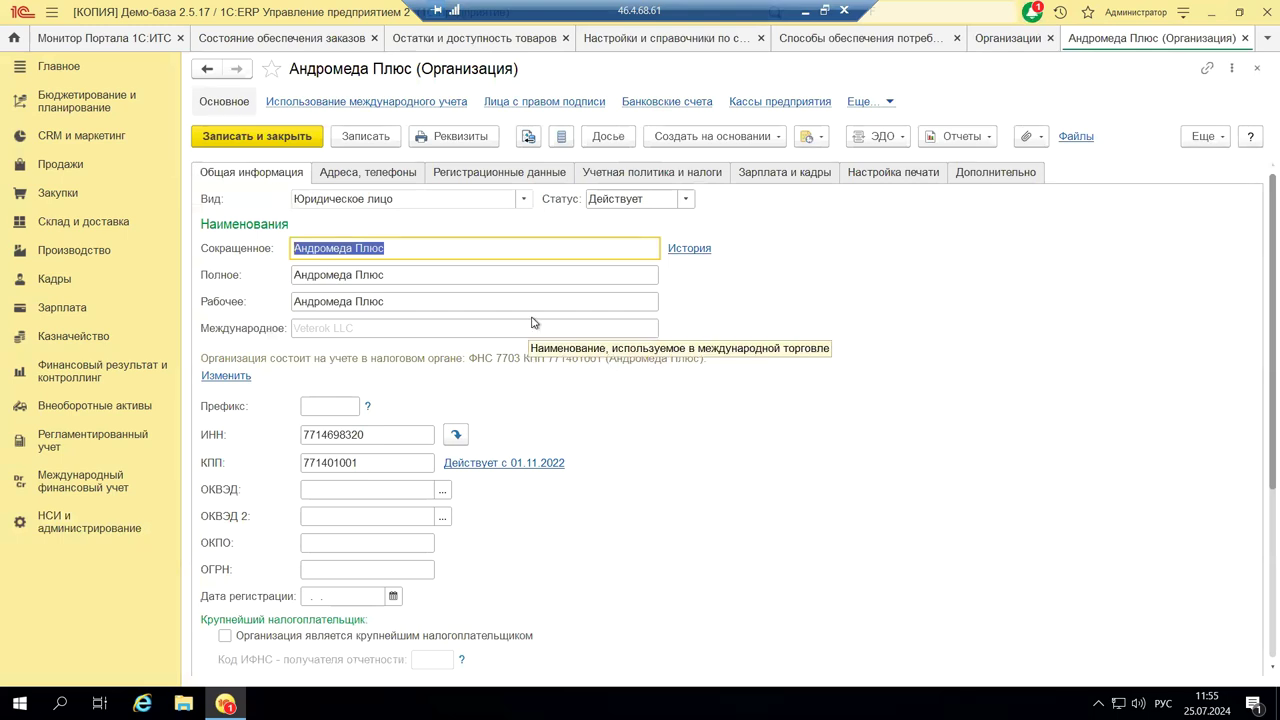
Examine the organization's status options and its «Учетная политика и налоги» and «Зарплата и кадры» settings, including VAT and property tax.
left_click(686, 201)
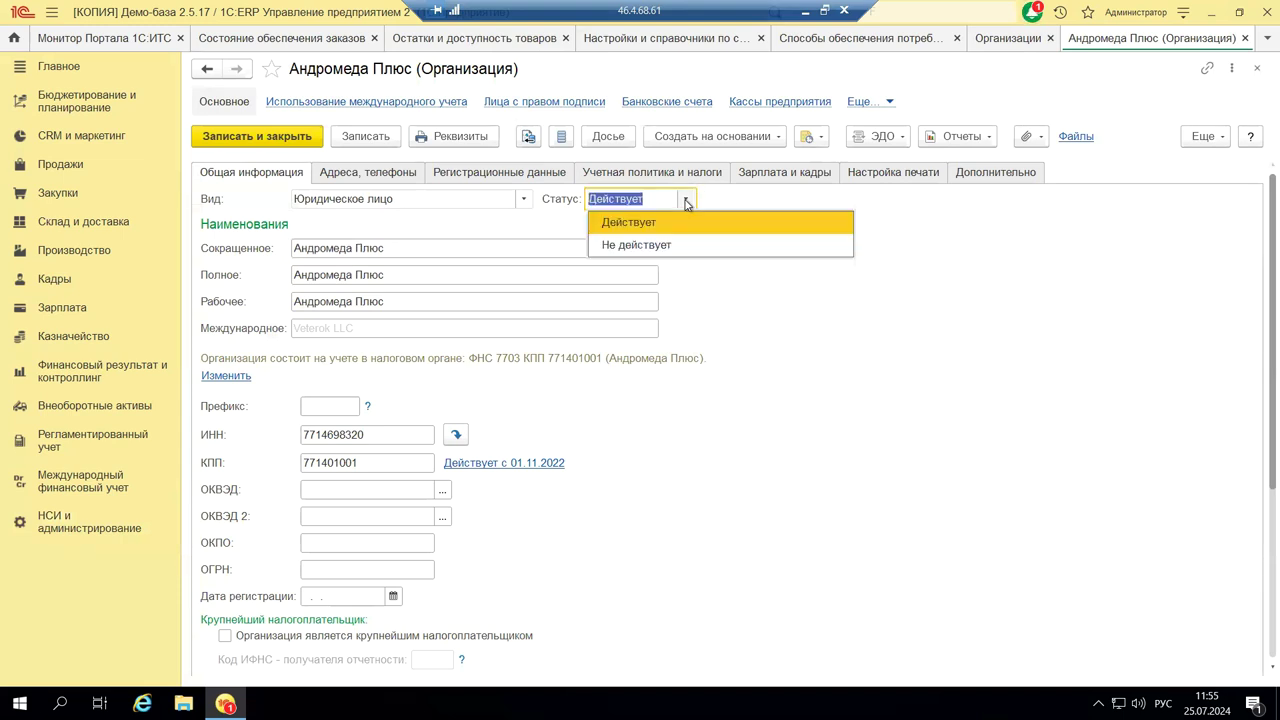
left_click(731, 312)
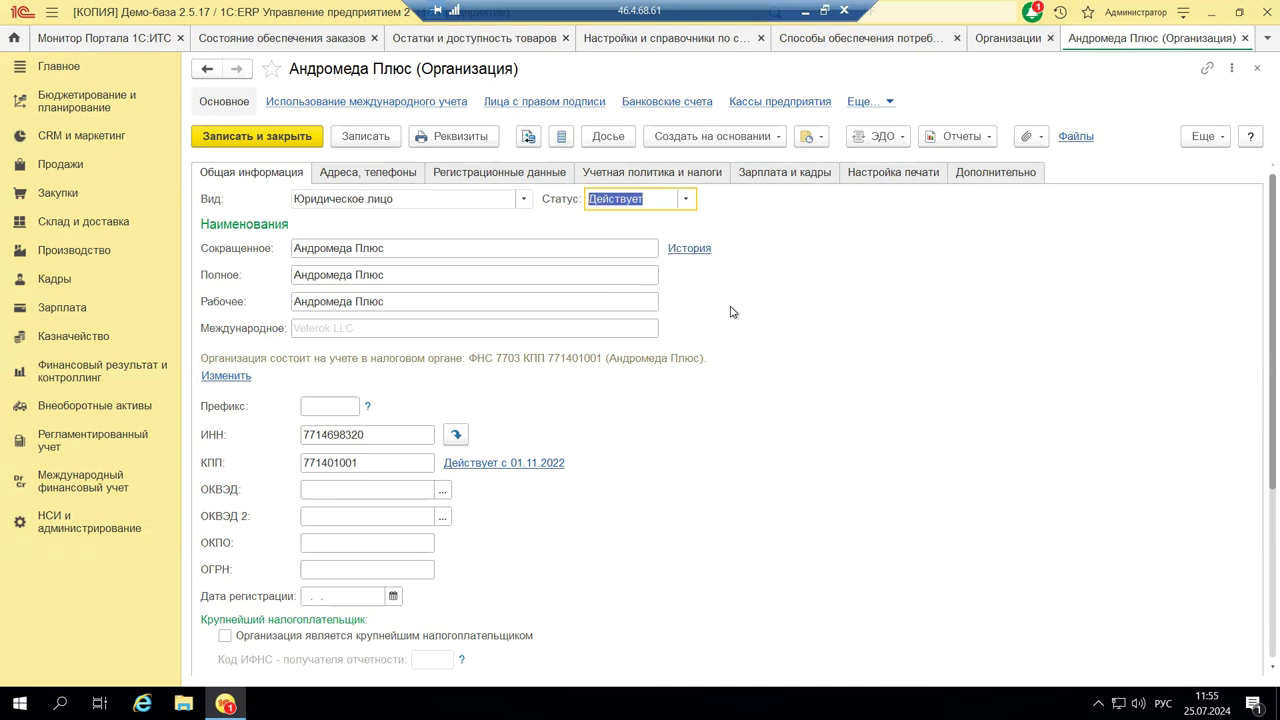
left_click(633, 176)
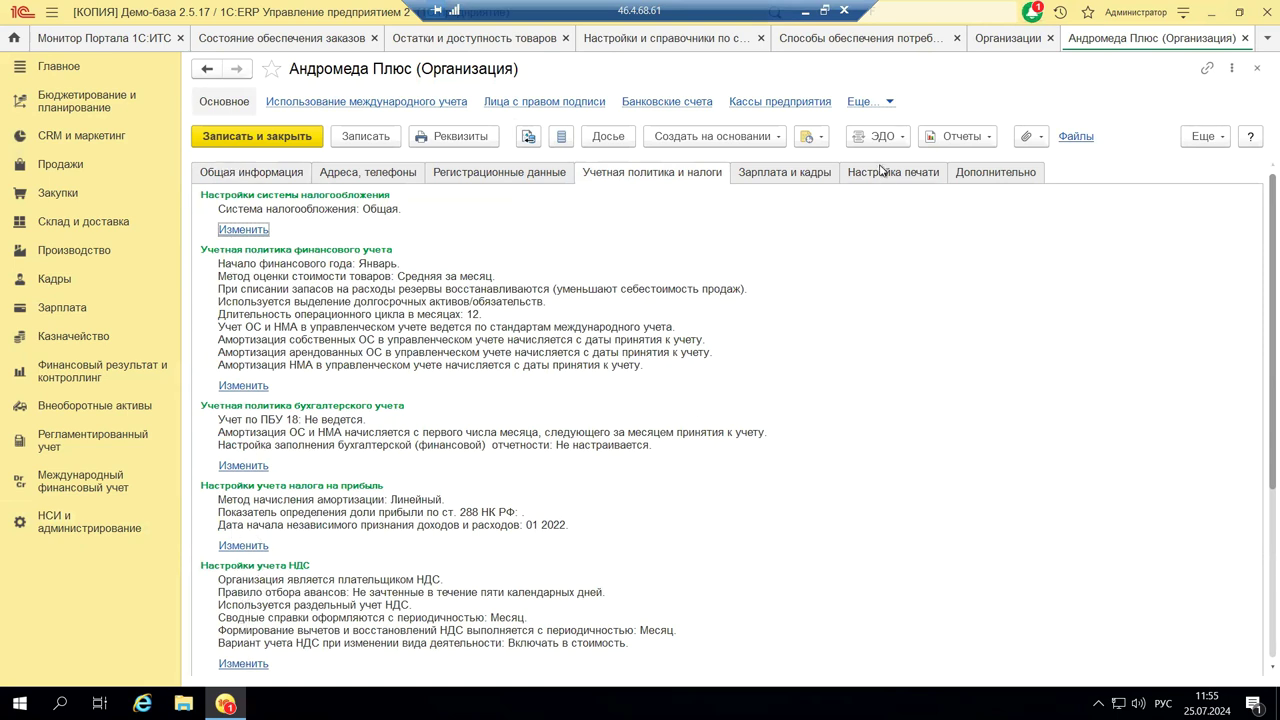
left_click(774, 174)
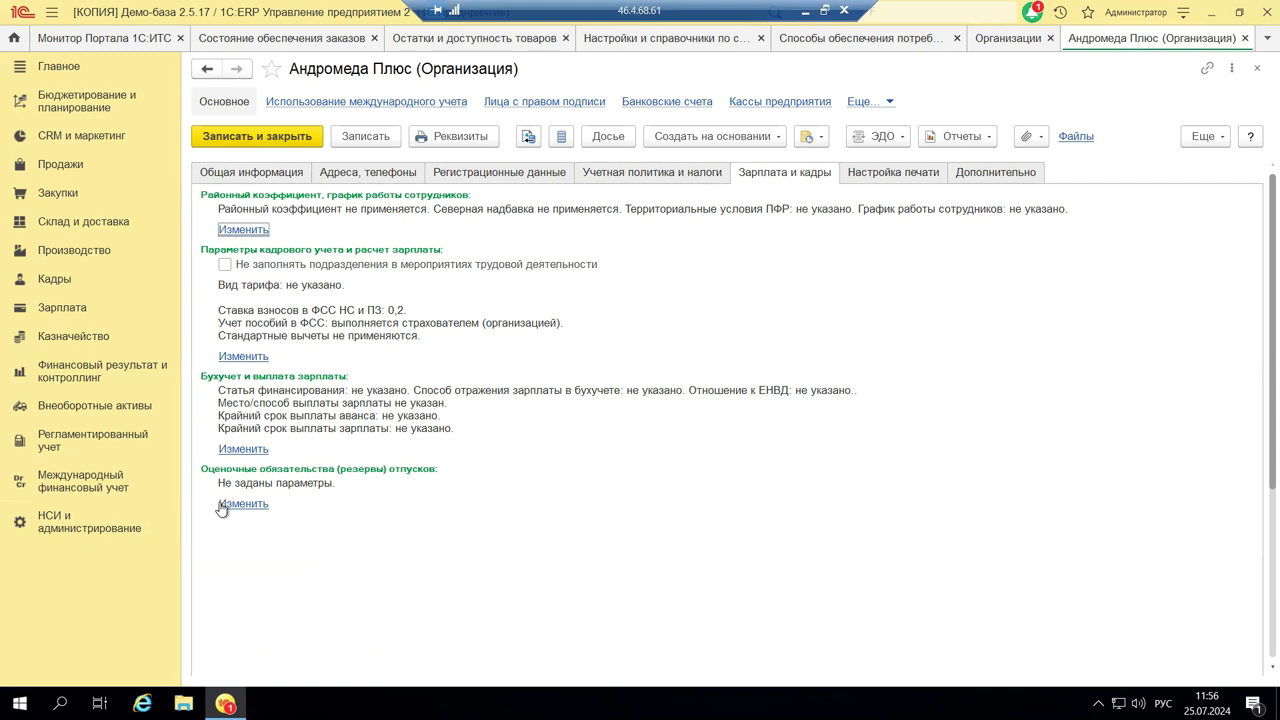
left_click(692, 172)
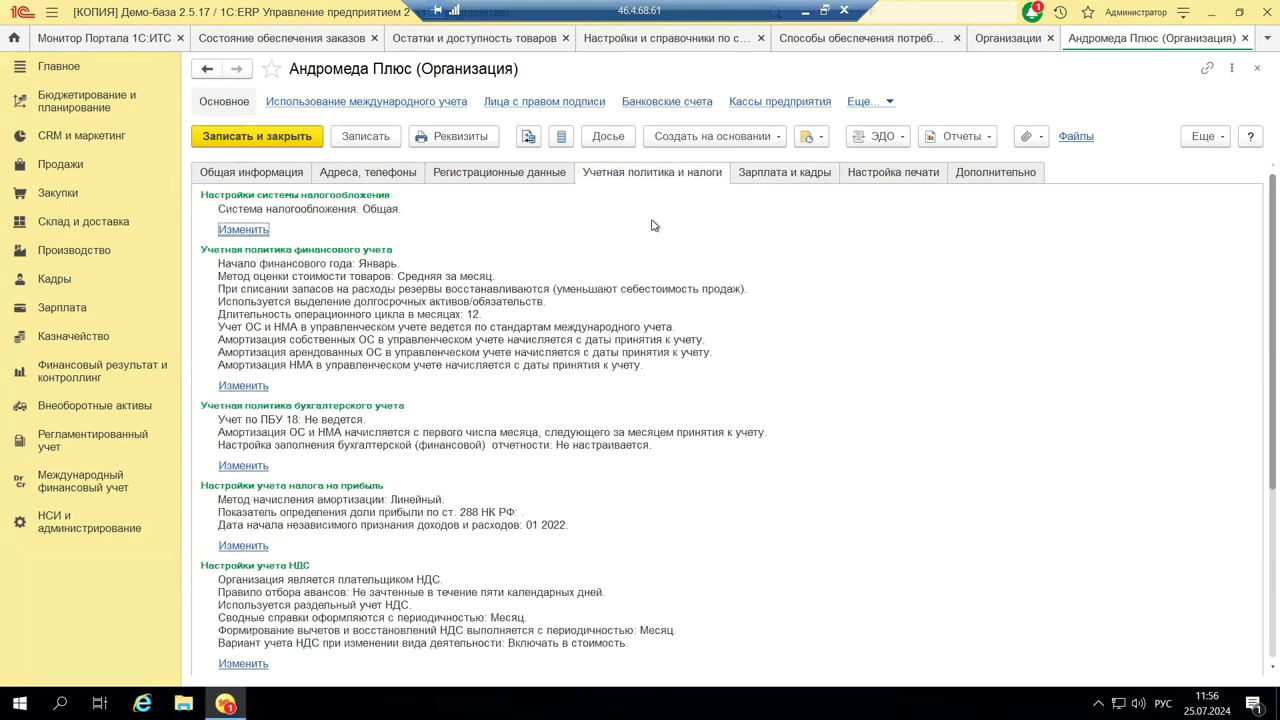
scroll(578, 339, "down", 5)
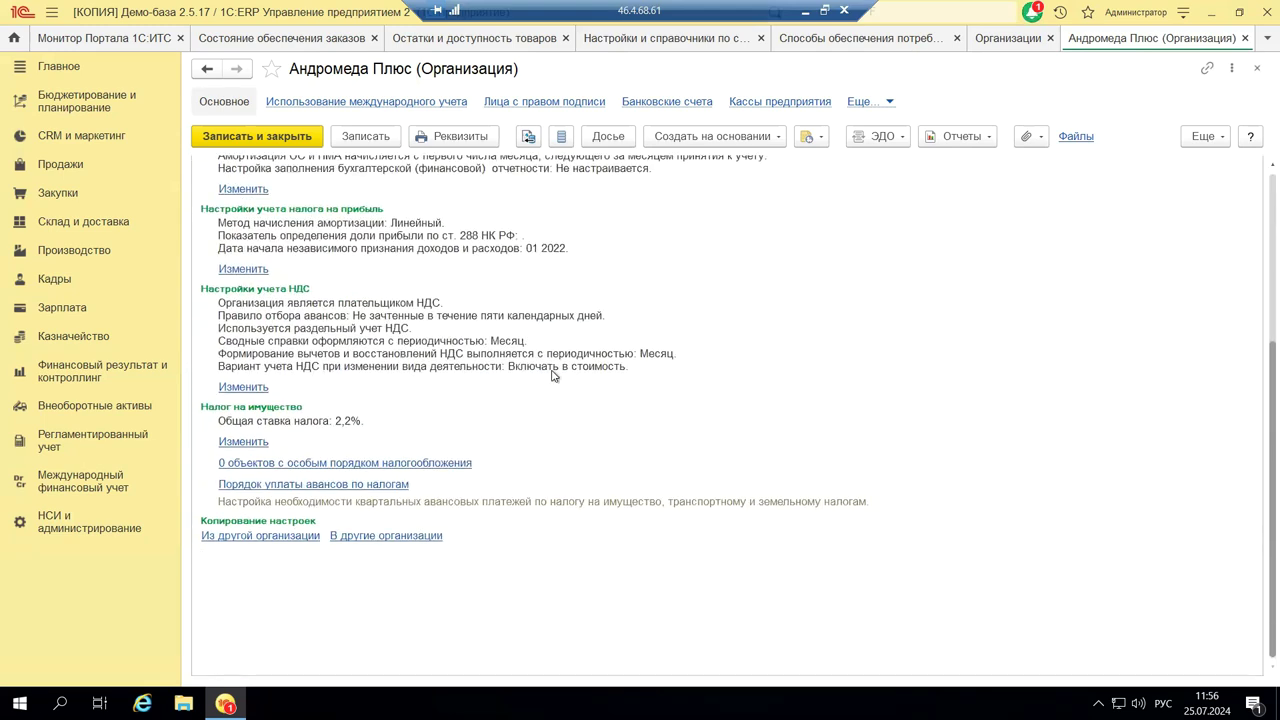